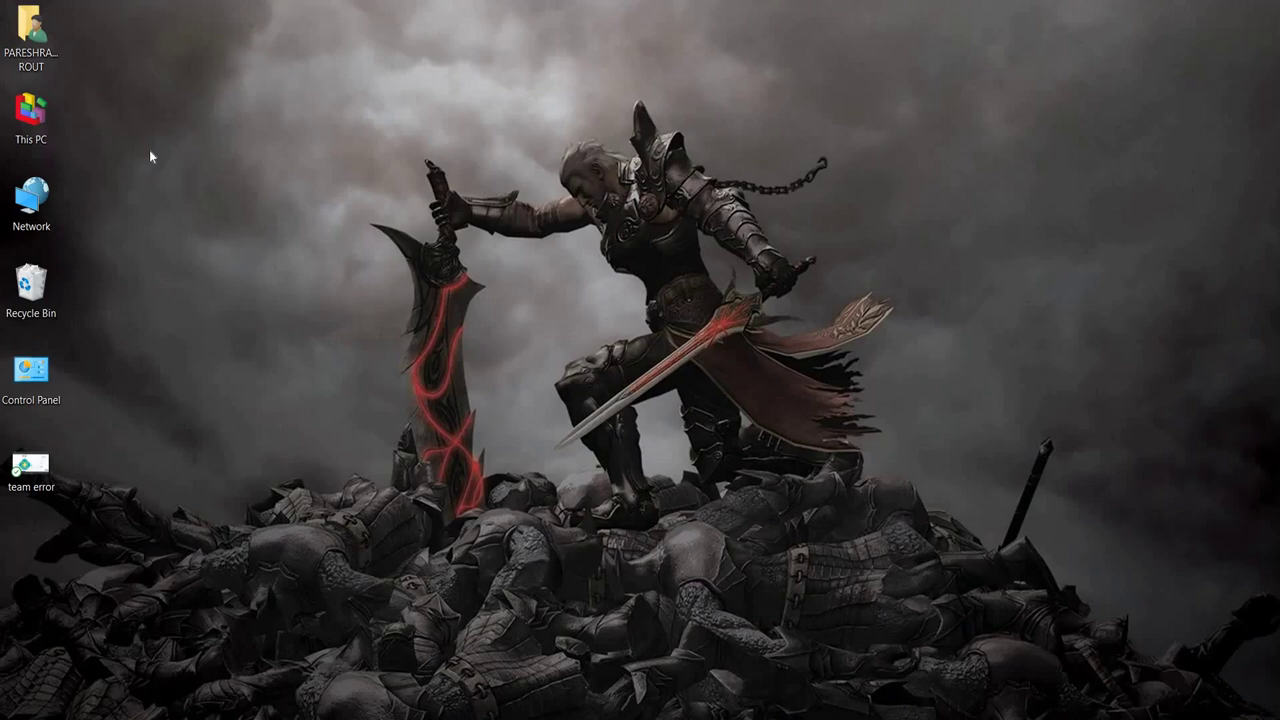
Step: Launch mysql-installer-community-8.0.27.1 from This PC > Downloads, then minimize File Explorer
double_click(43, 135)
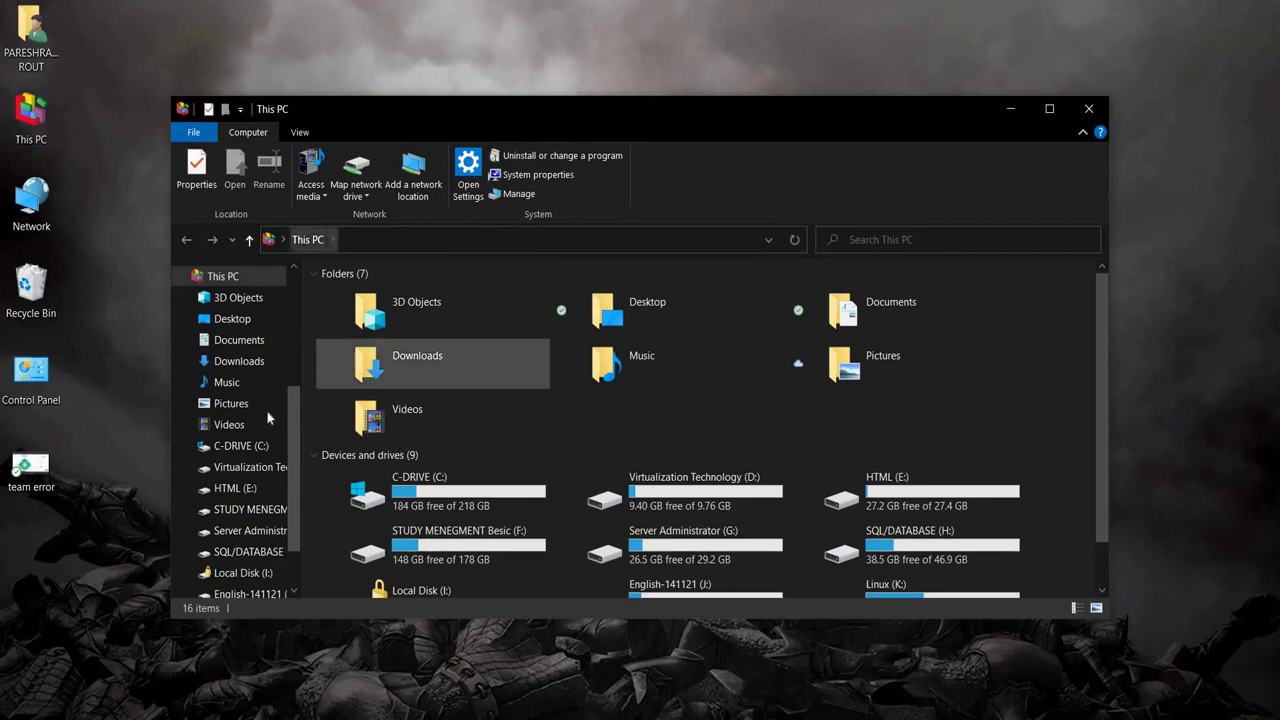
left_click(240, 362)
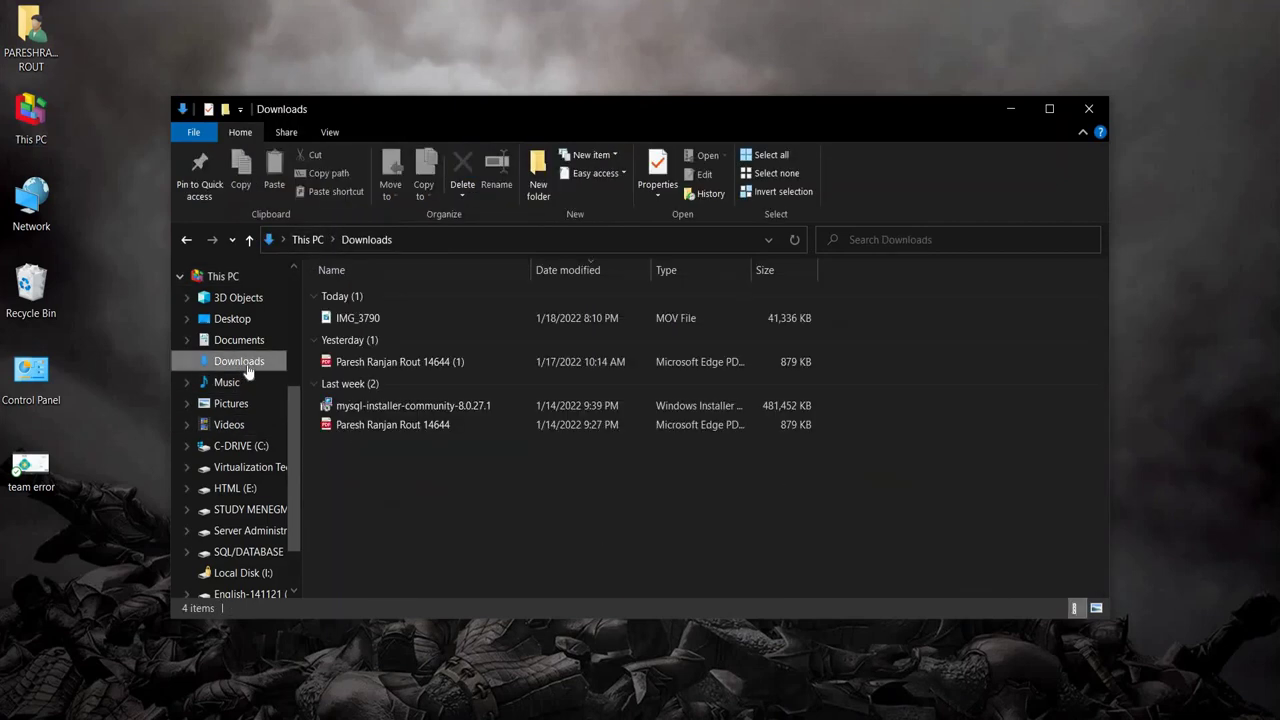
double_click(358, 410)
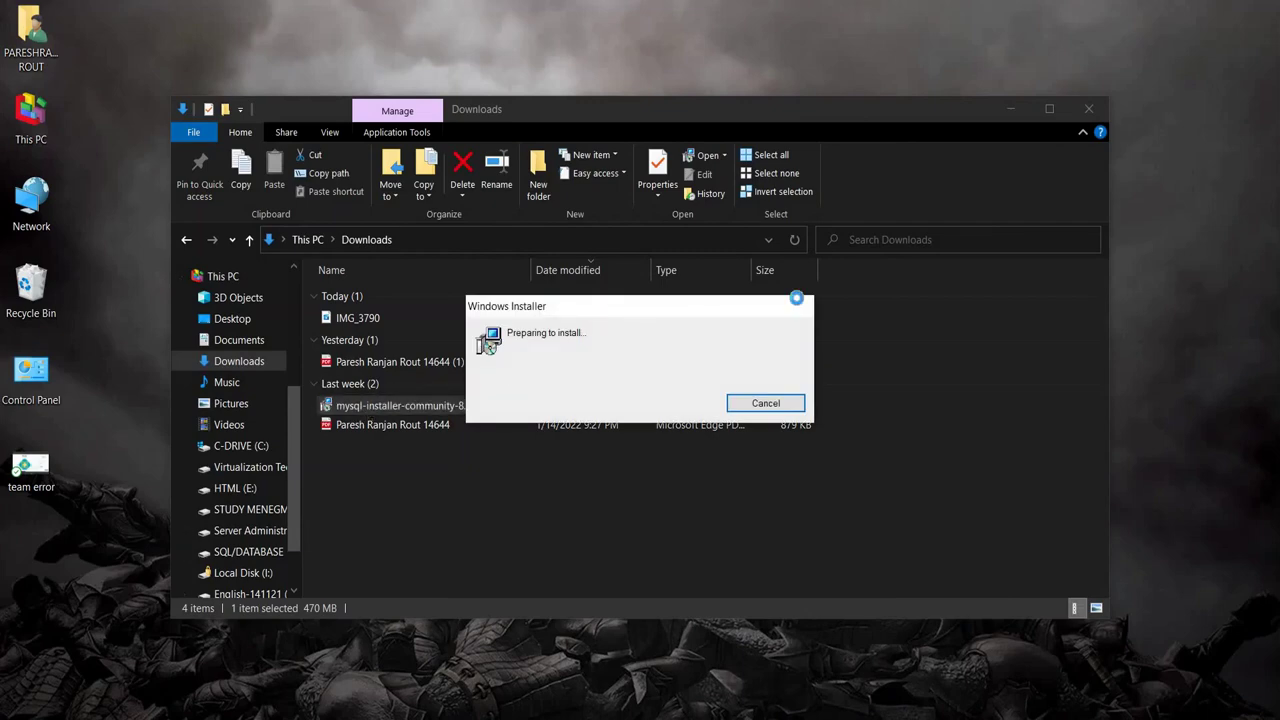
left_click(1012, 105)
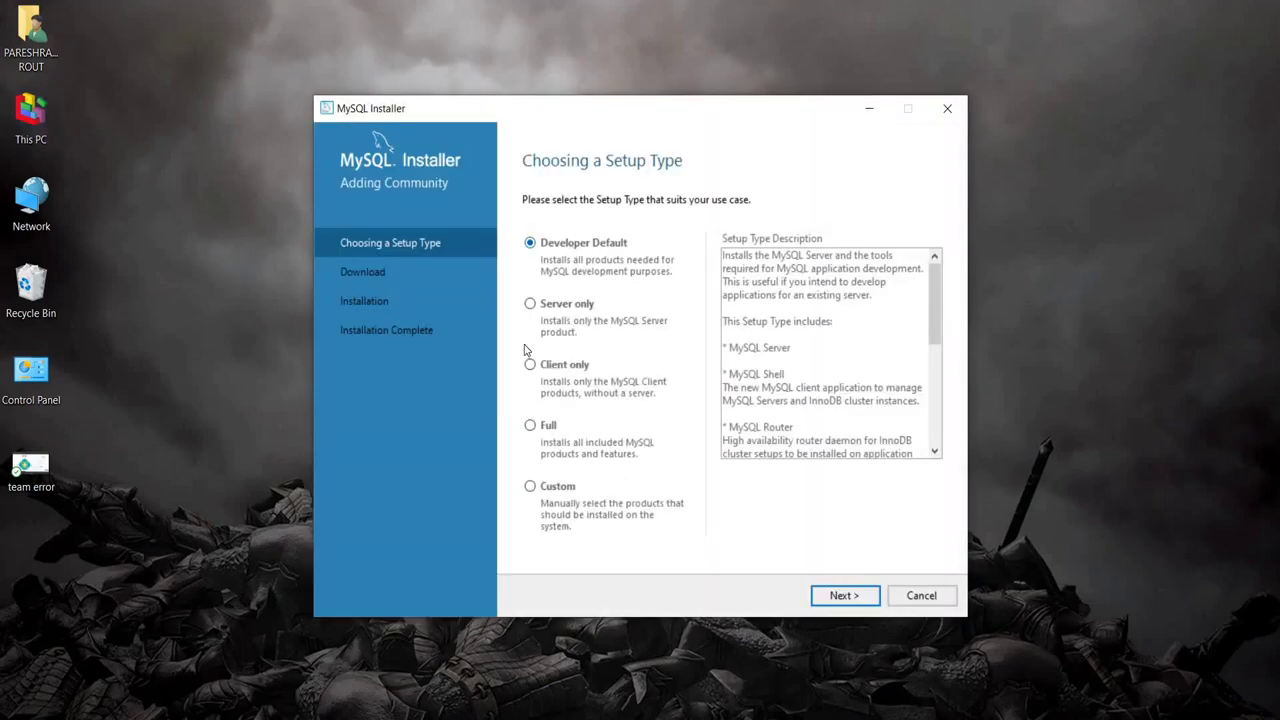
Step: Pick the Custom setup type to reach the Select Products page
left_click(533, 490)
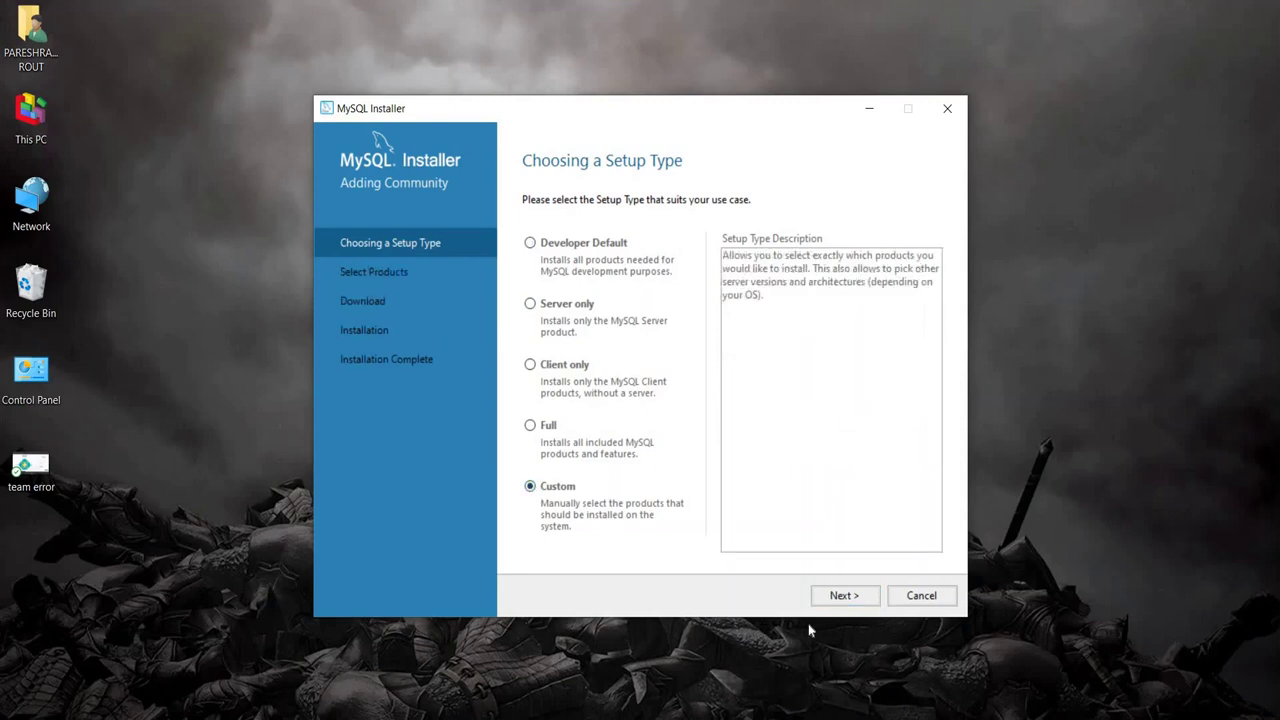
left_click(855, 596)
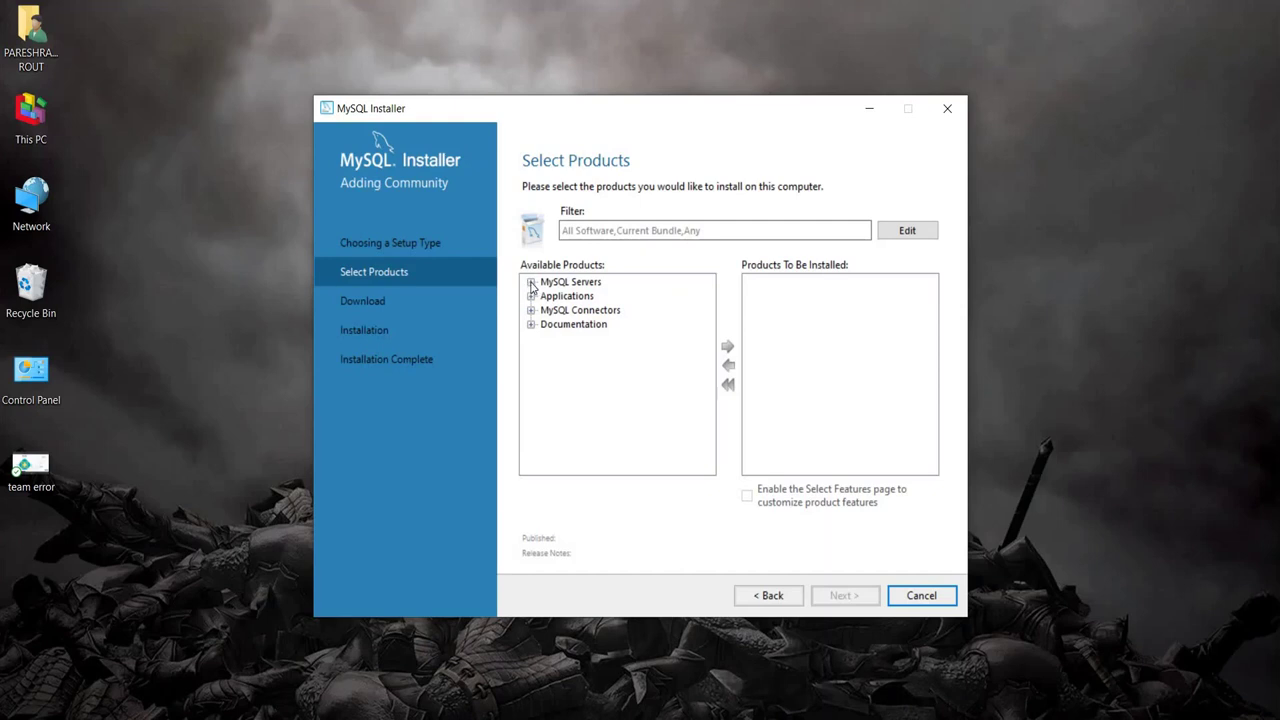
Step: Queue MySQL Server 8.0.27 - X64 from the MySQL Servers tree for installation
left_click(531, 282)
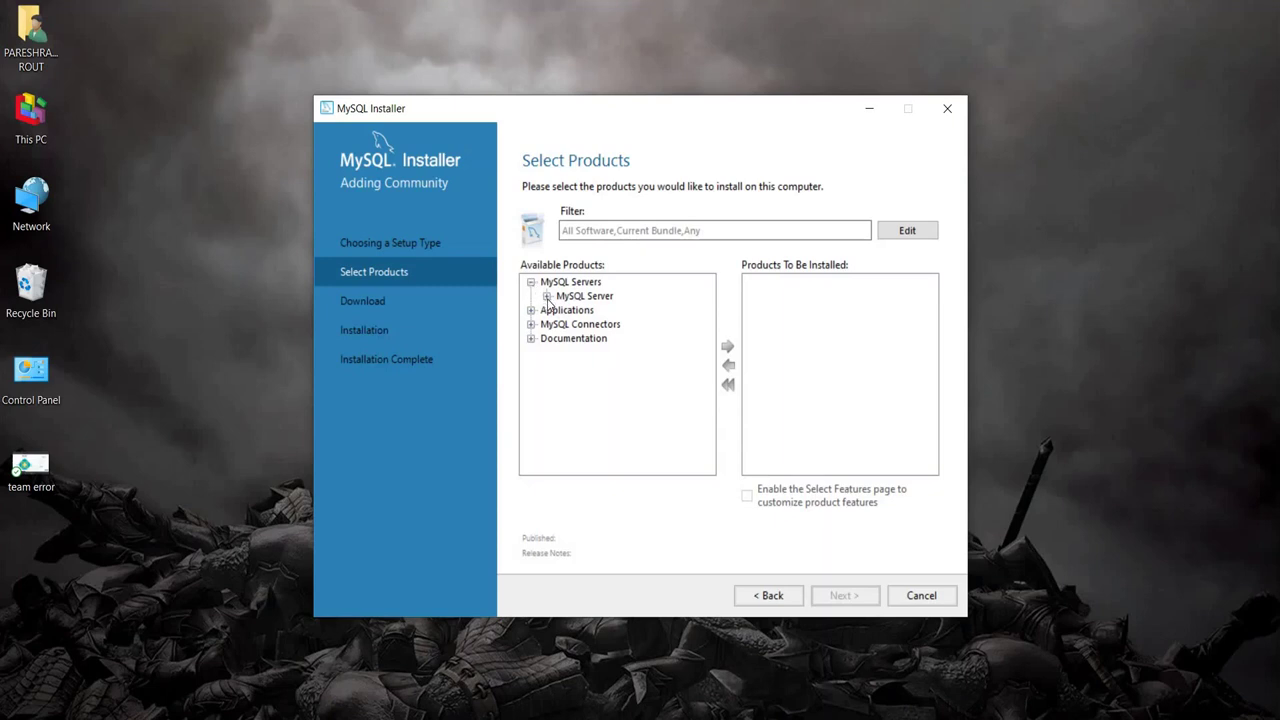
left_click(547, 297)
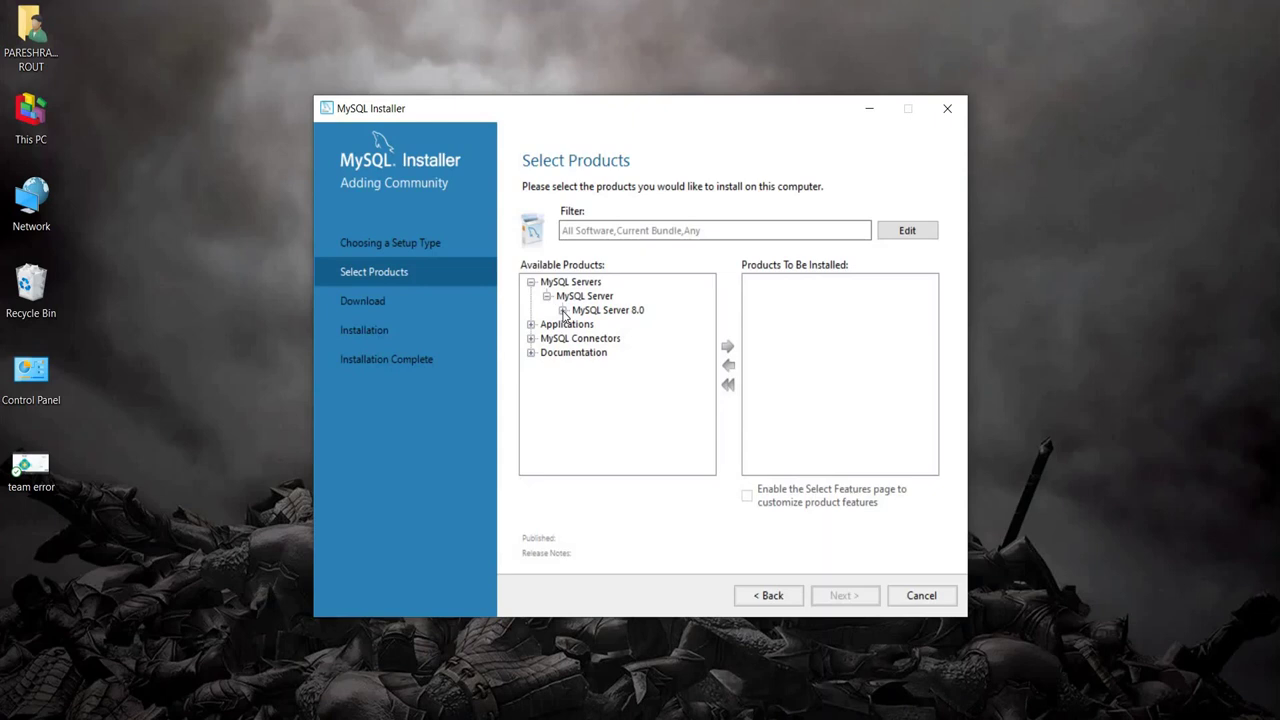
left_click(563, 311)
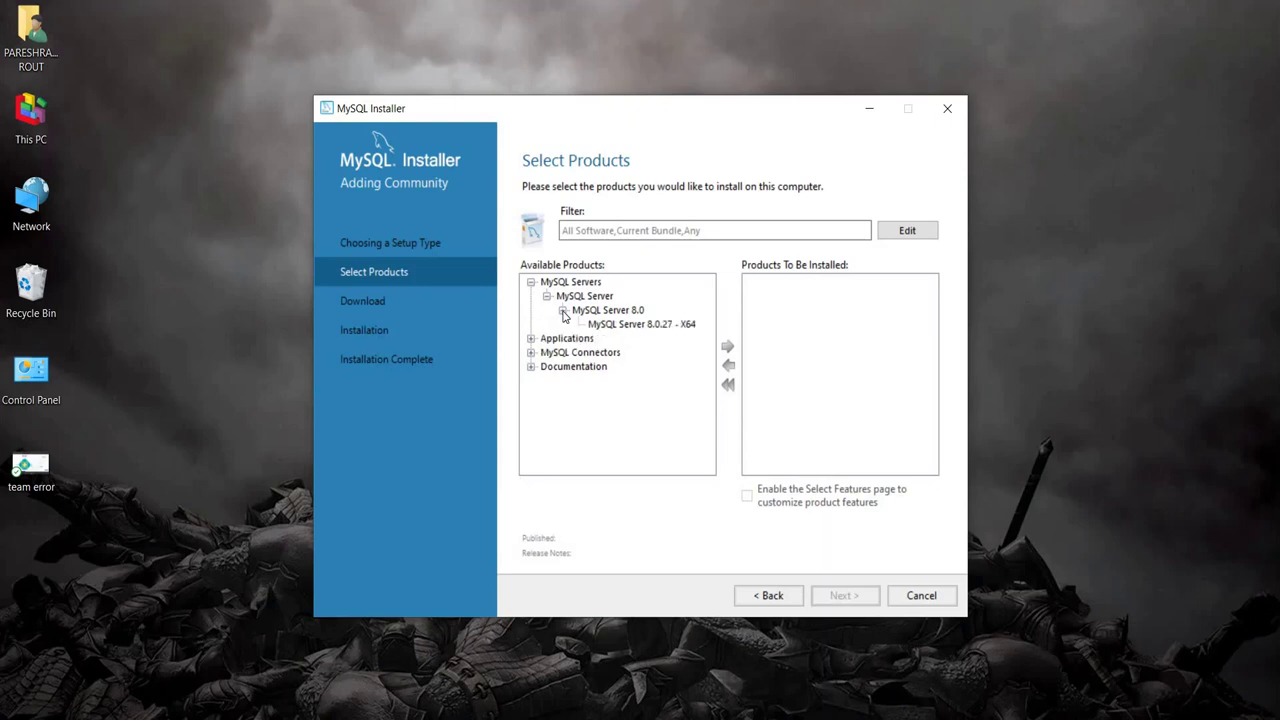
left_click(606, 326)
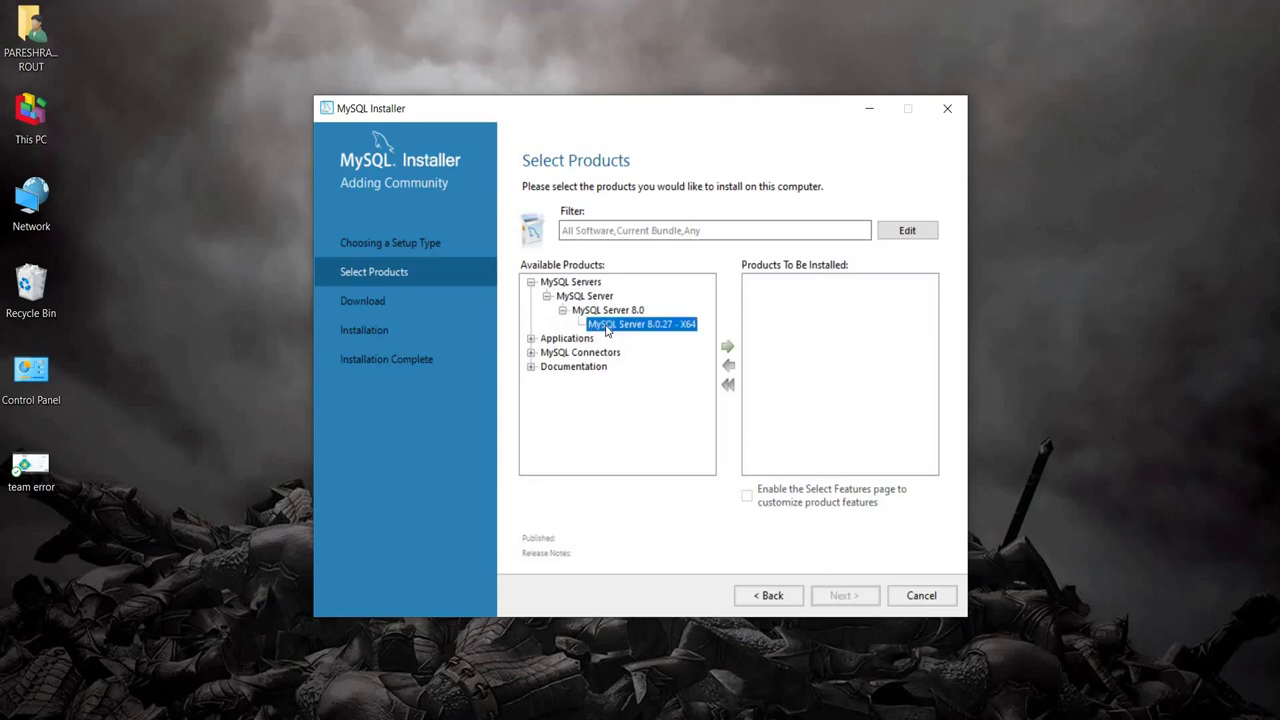
left_click(729, 352)
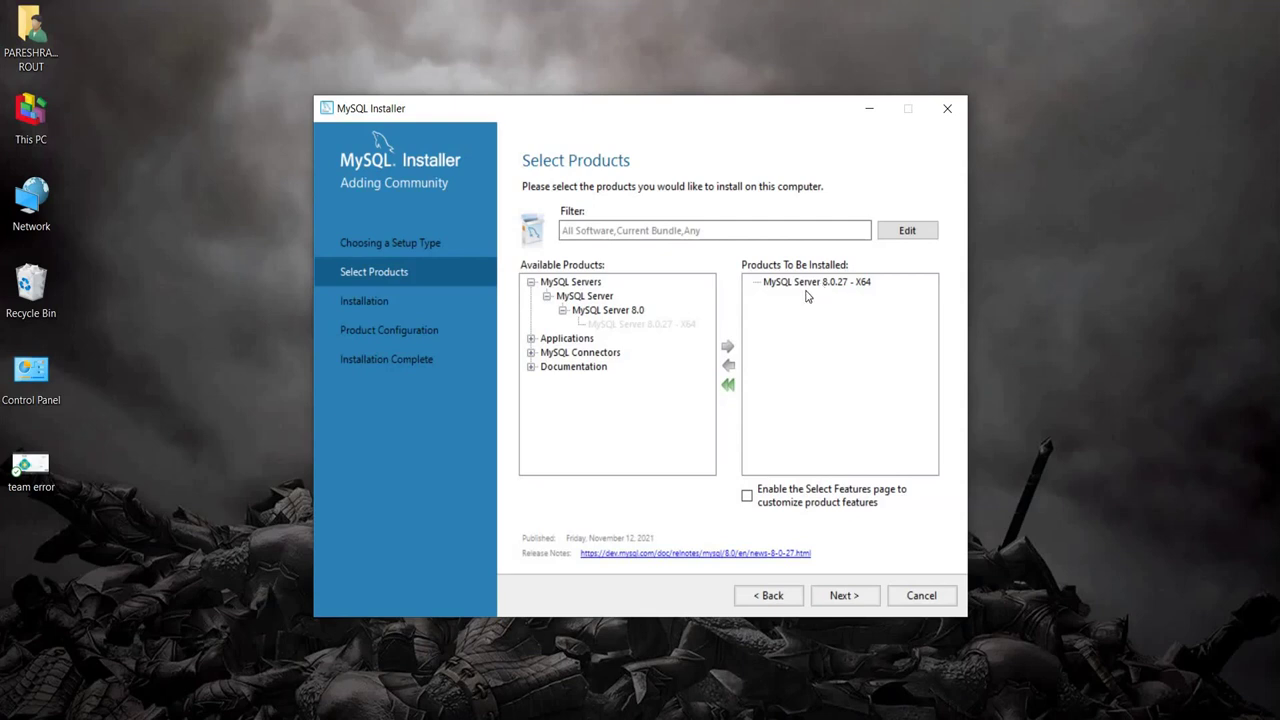
Step: Queue MySQL Workbench 8.0.27 - X64 from the Applications group
left_click(531, 339)
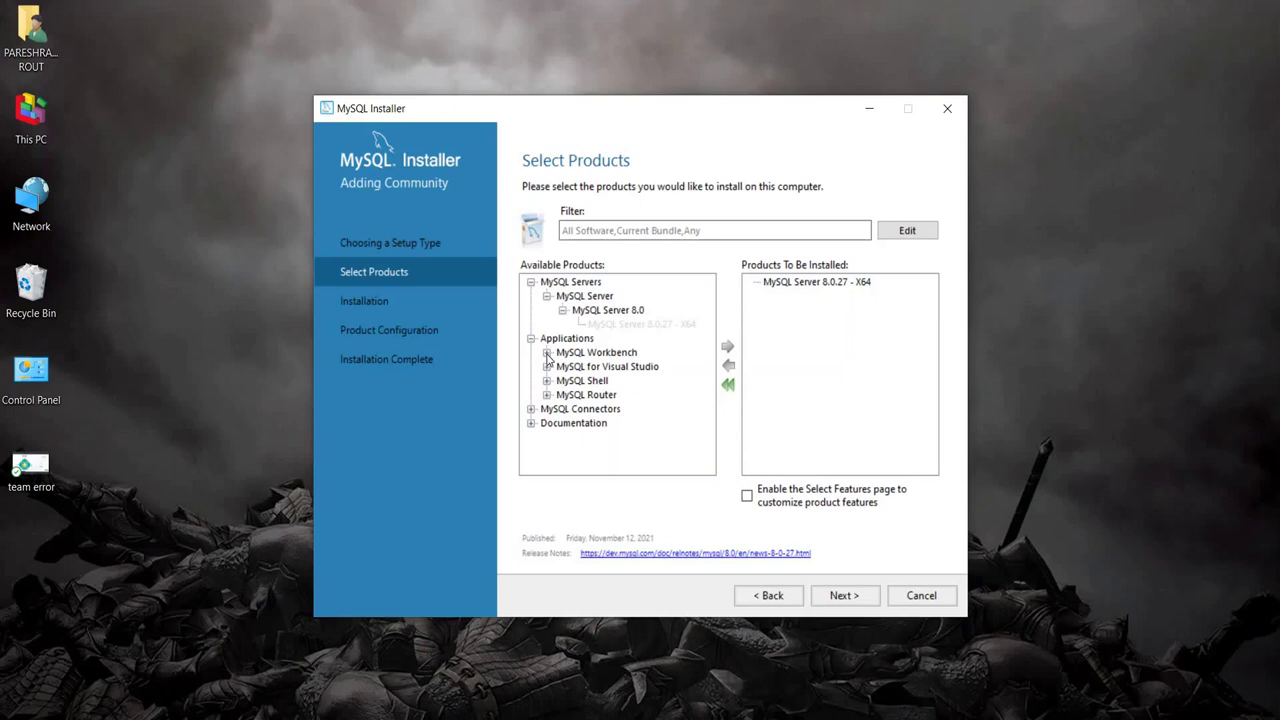
left_click(547, 353)
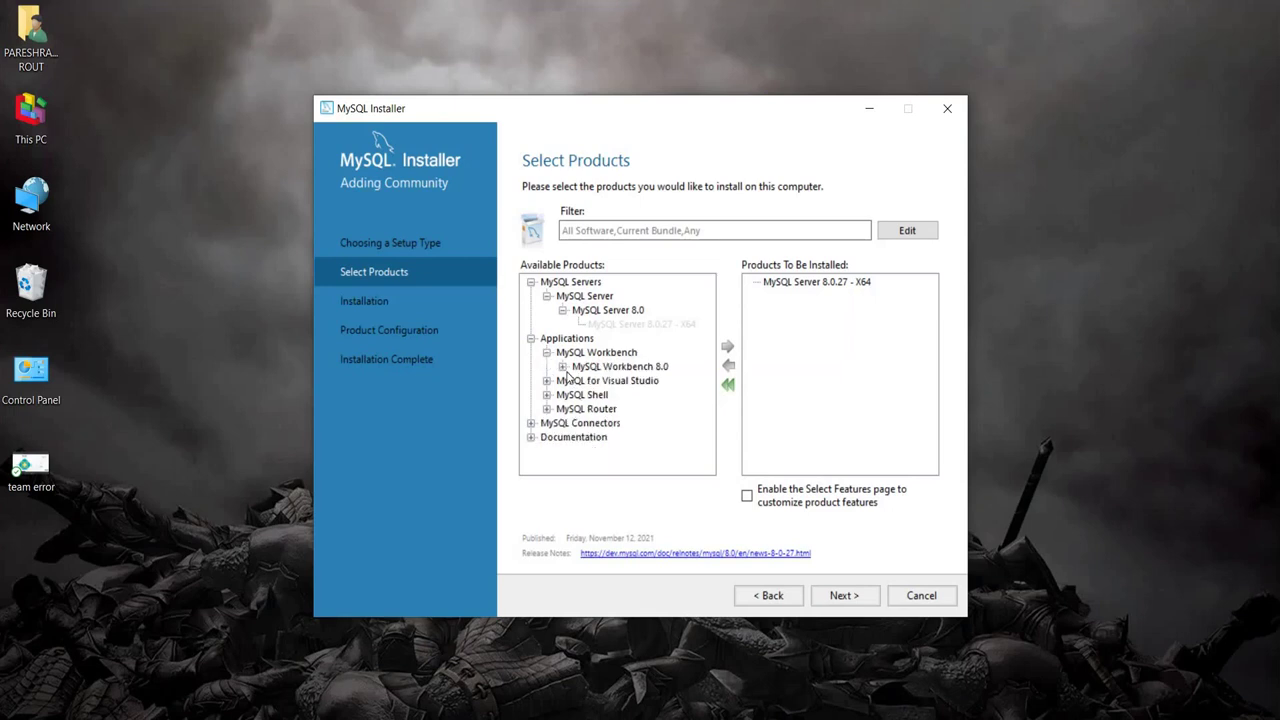
left_click(563, 368)
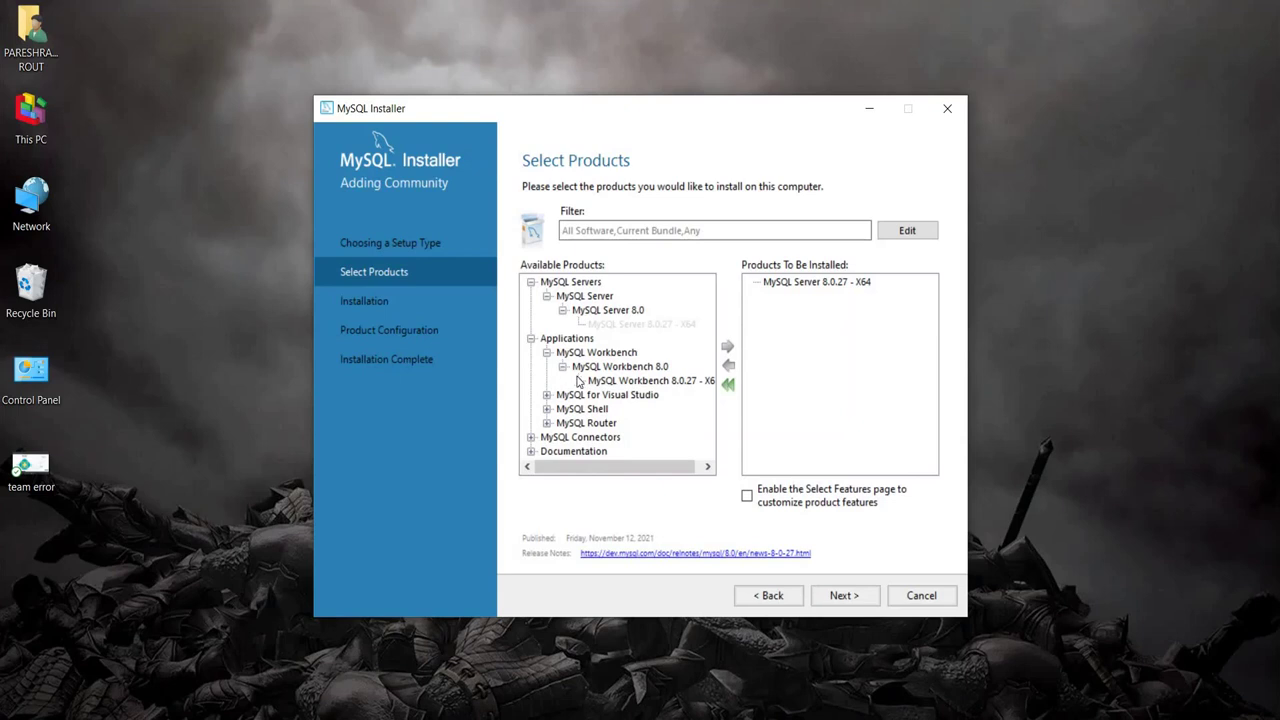
left_click(613, 386)
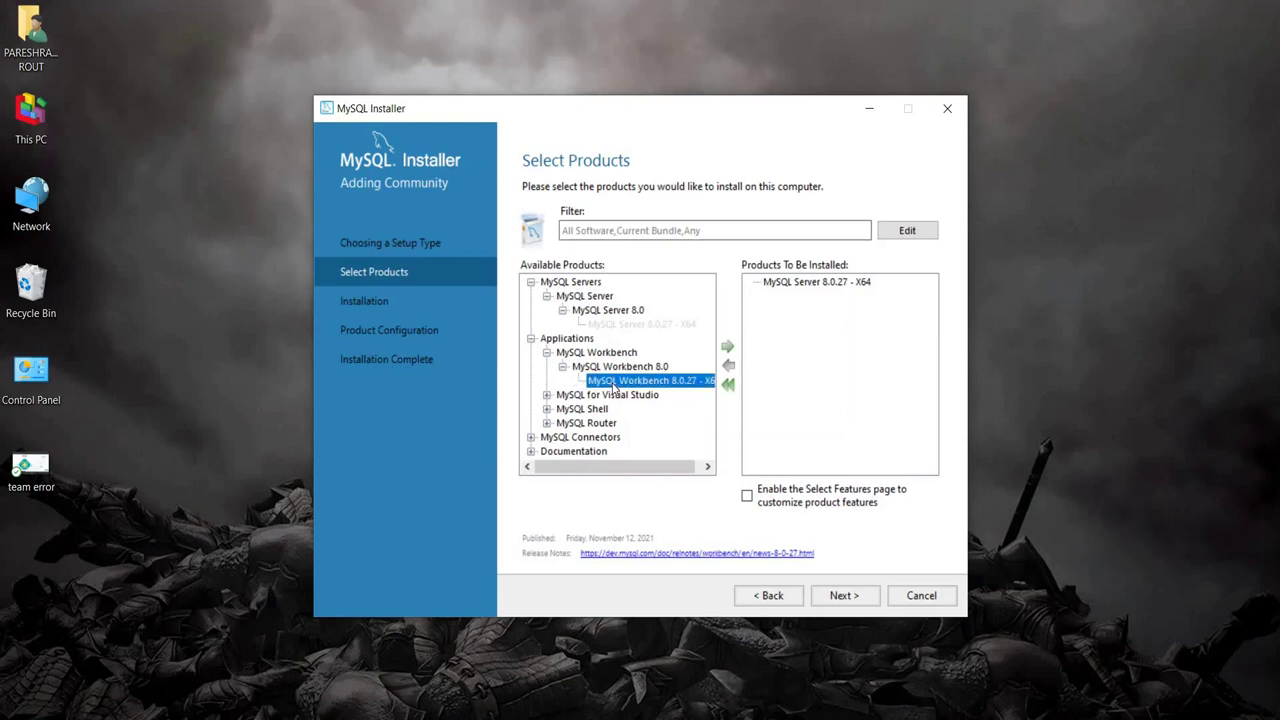
left_click(727, 349)
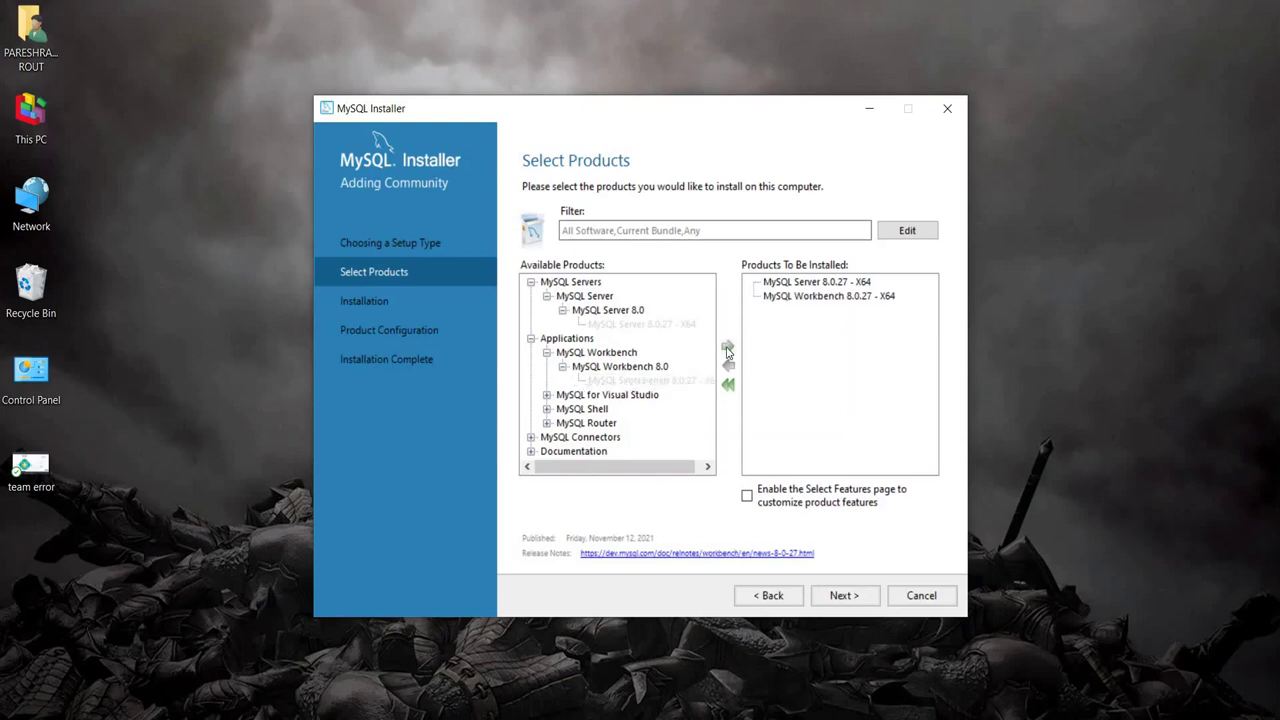
Step: Queue MySQL Shell 8.0.27 - X64 as well
left_click(547, 409)
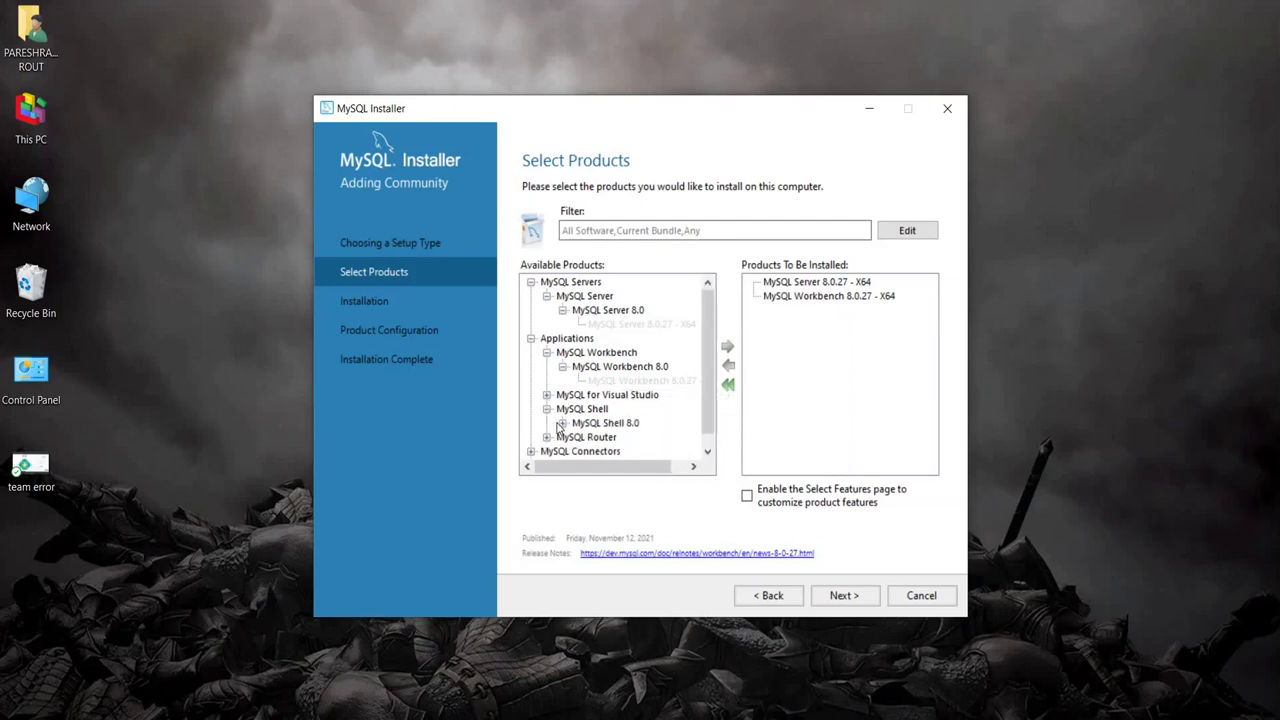
left_click(563, 424)
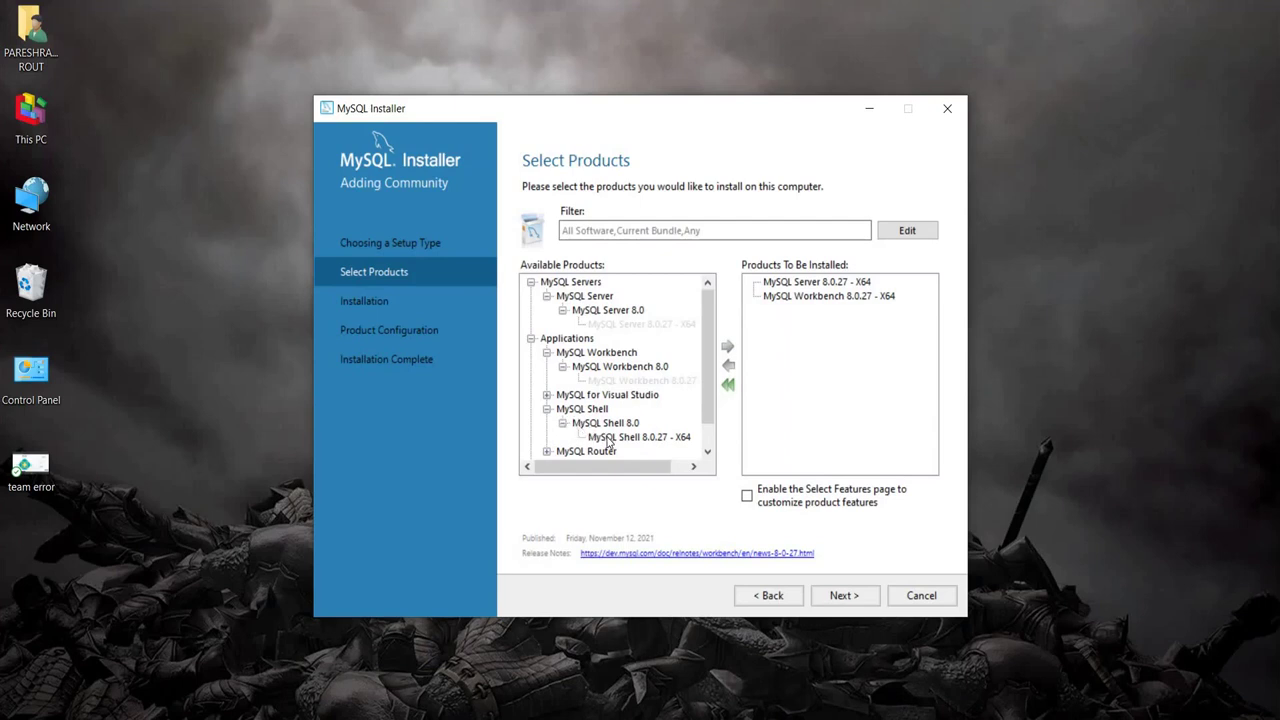
left_click(608, 440)
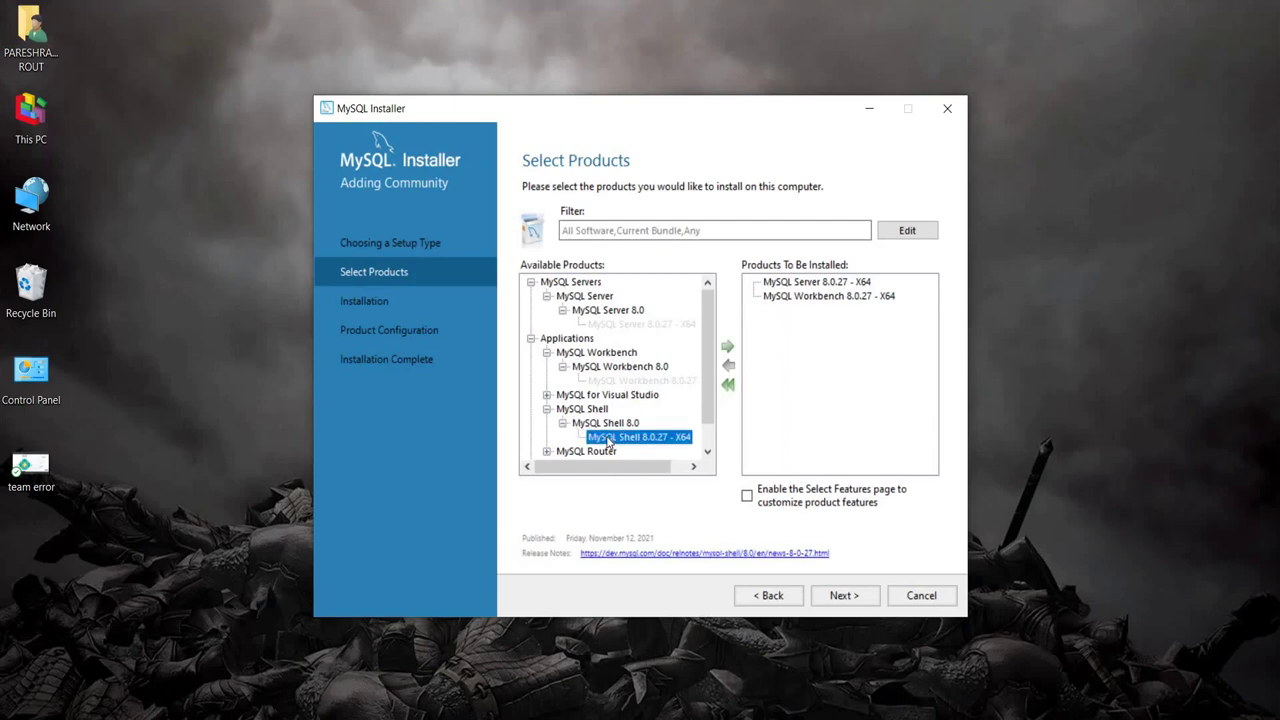
left_click(729, 347)
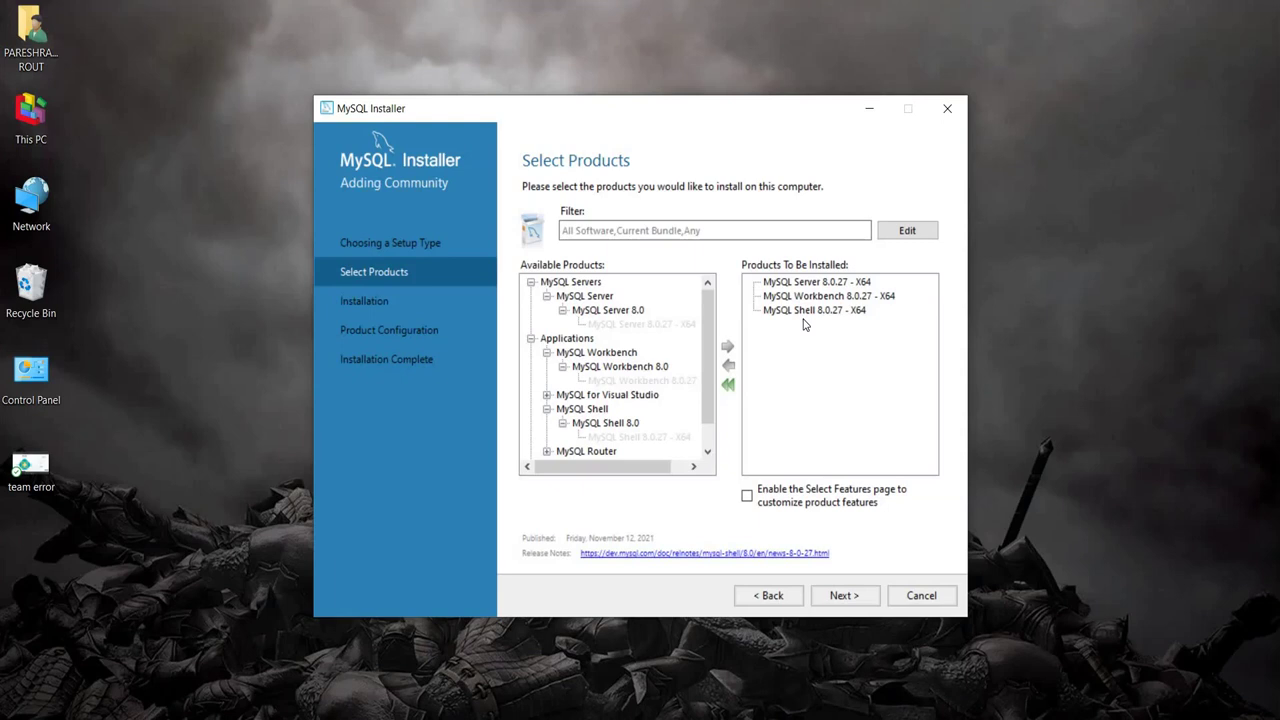
Step: Keep the existing install paths, confirming the path-conflict warning with Yes
left_click(826, 596)
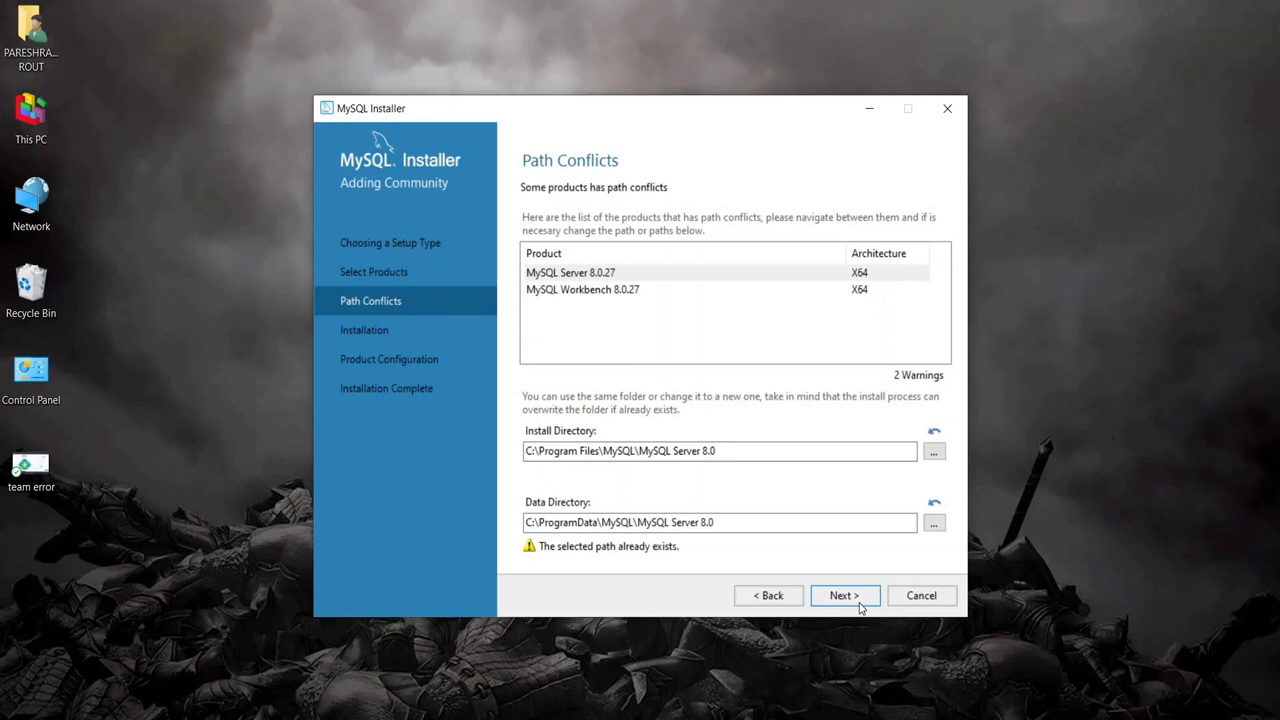
left_click(858, 604)
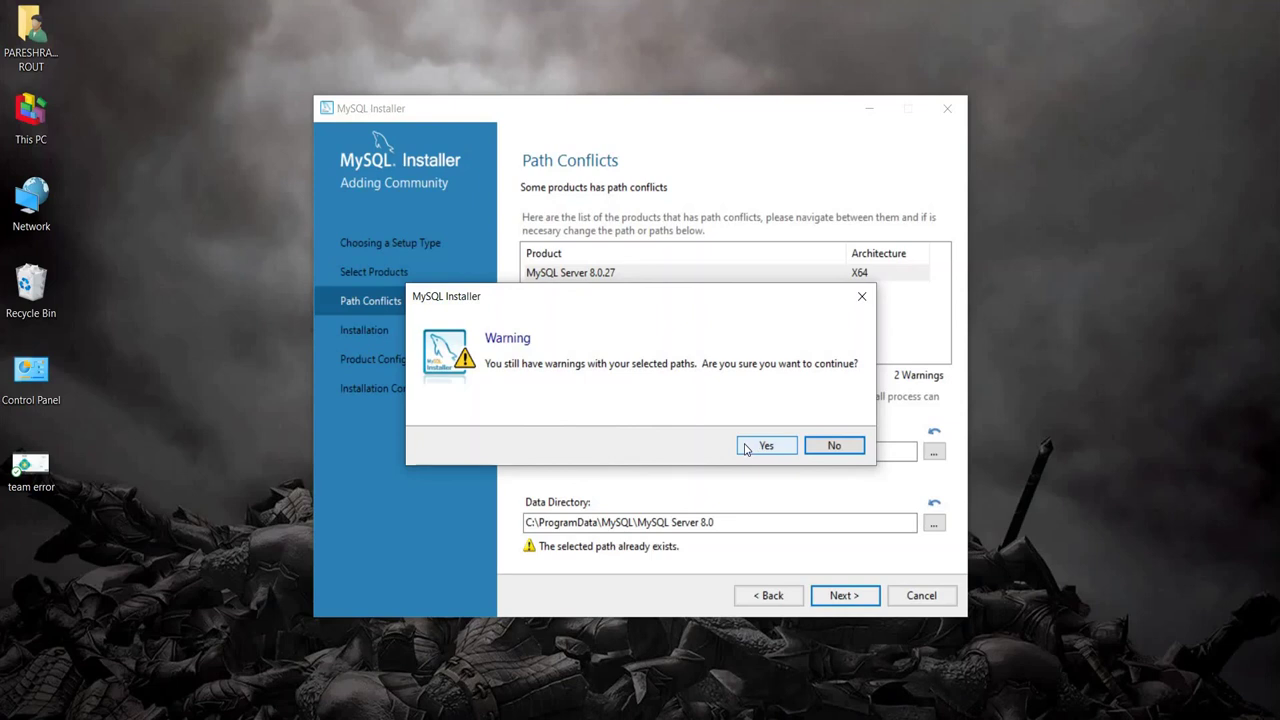
left_click(765, 446)
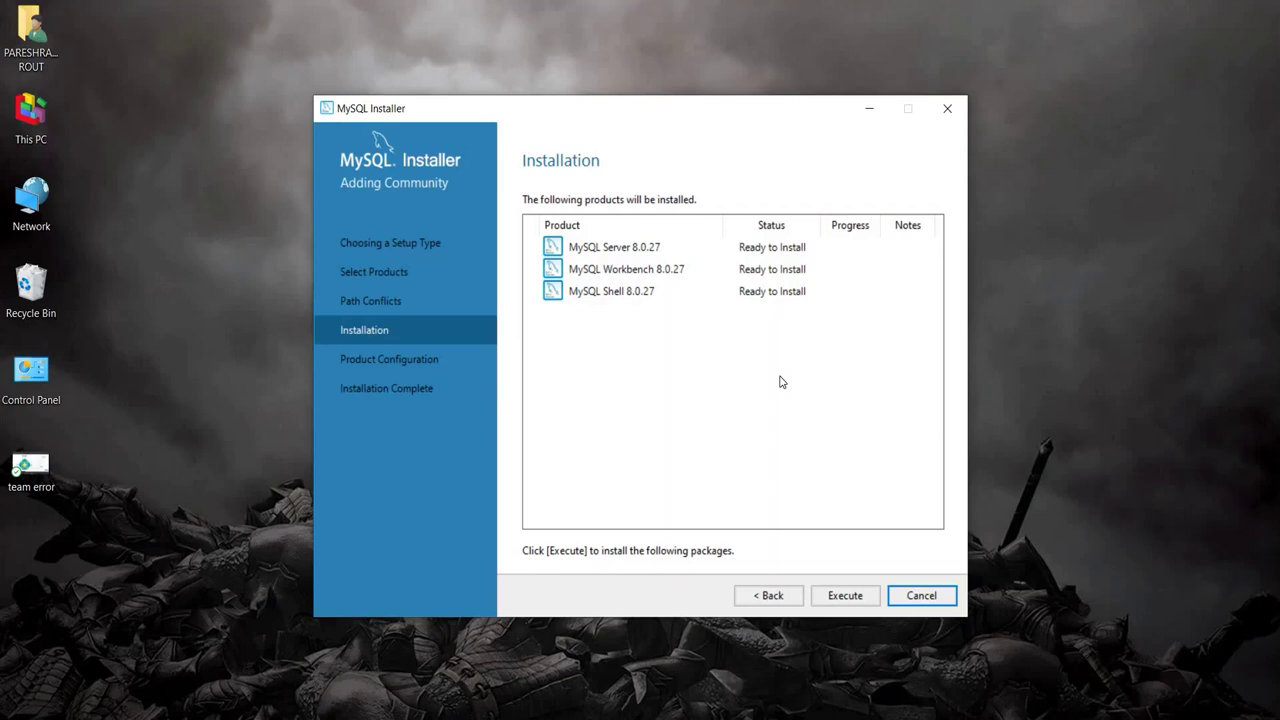
Step: Execute installation of Server, Workbench and Shell 8.0.27, refreshing the desktop while waiting
left_click(843, 595)
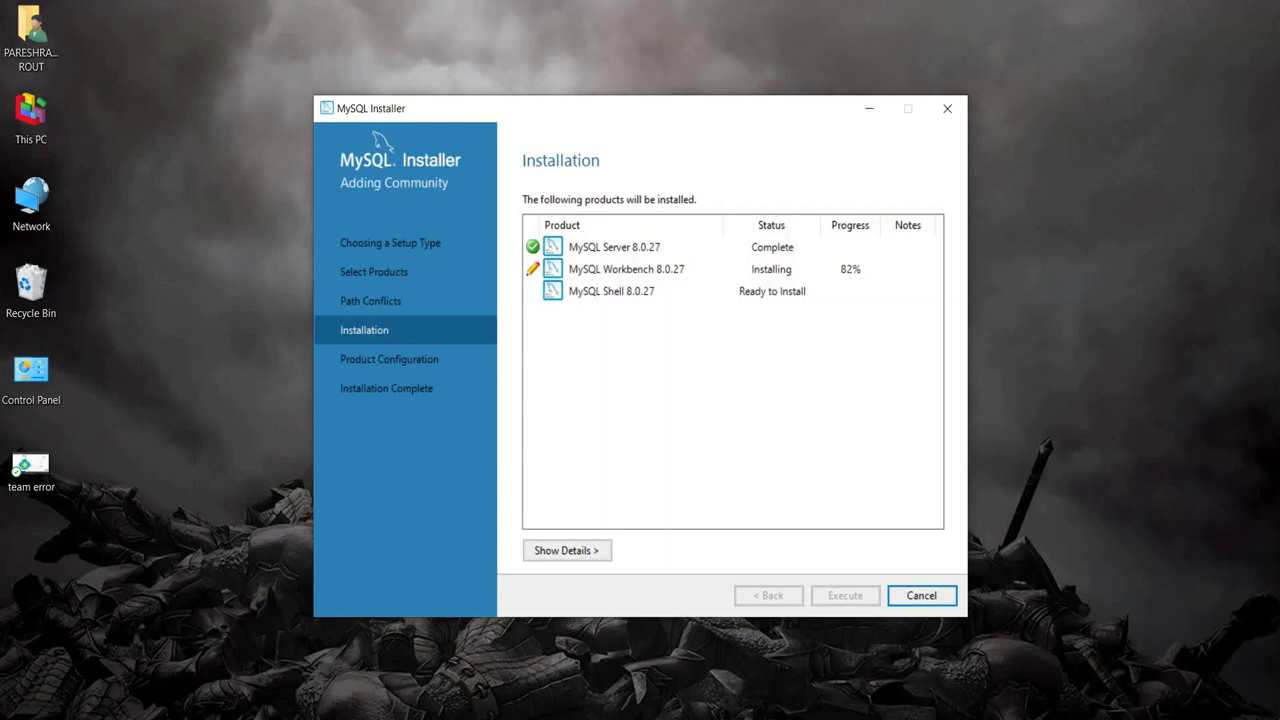
left_click(31, 118)
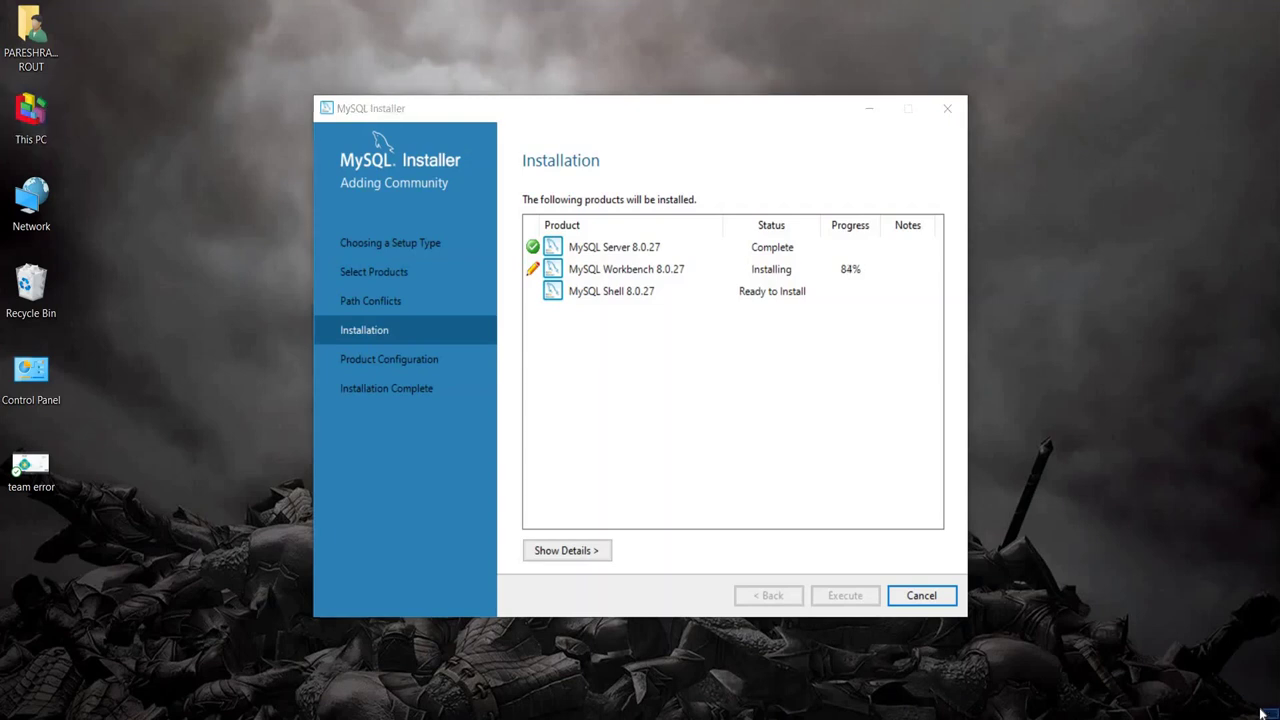
right_click(1262, 712)
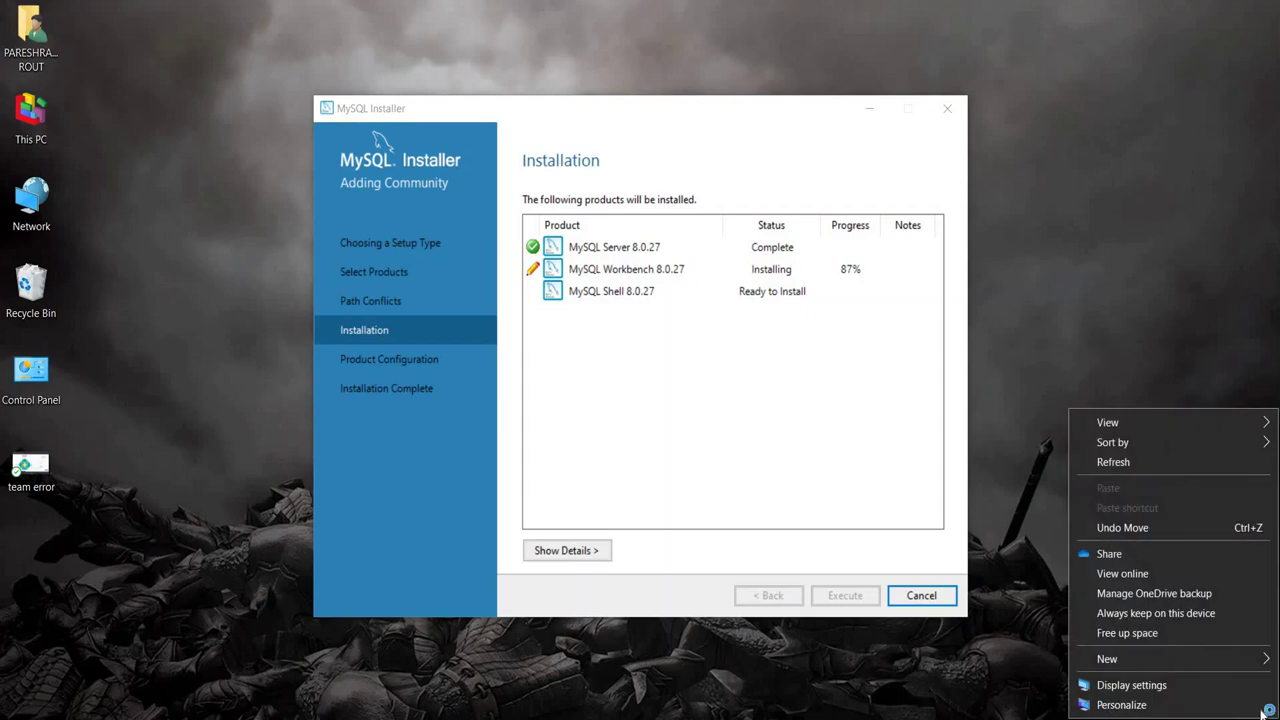
left_click(1127, 460)
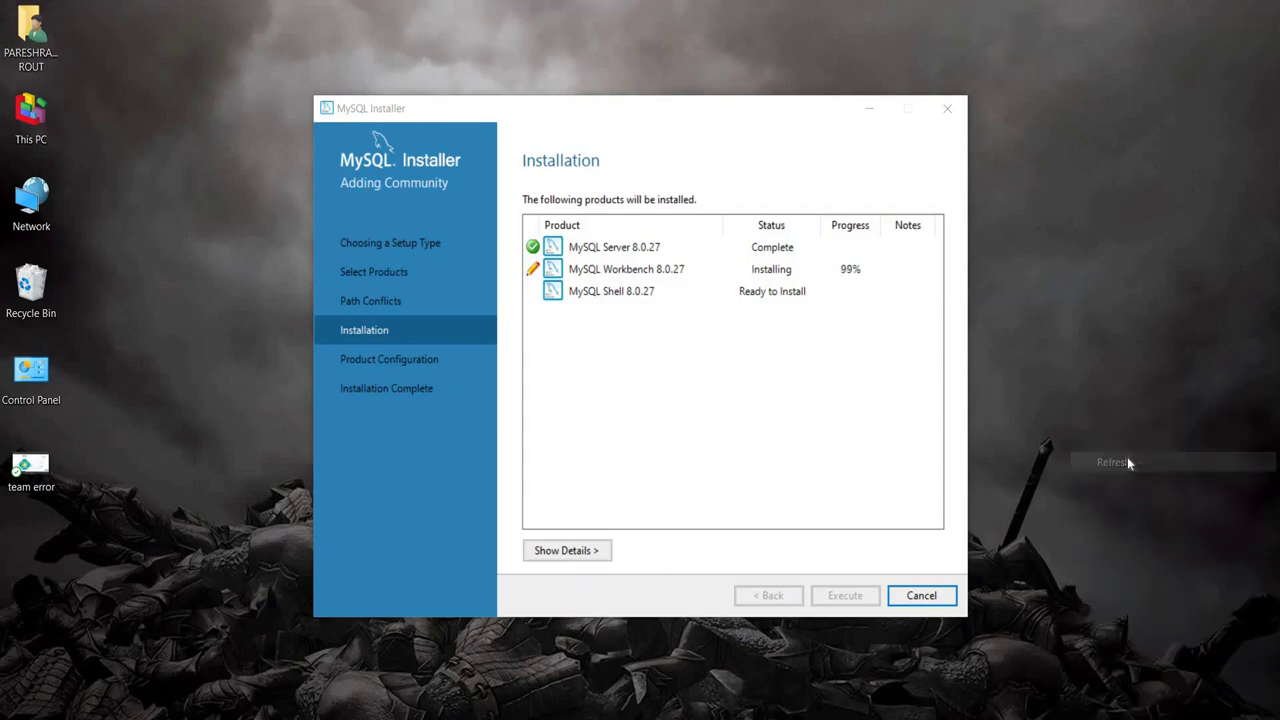
right_click(1044, 274)
left_click(1009, 322)
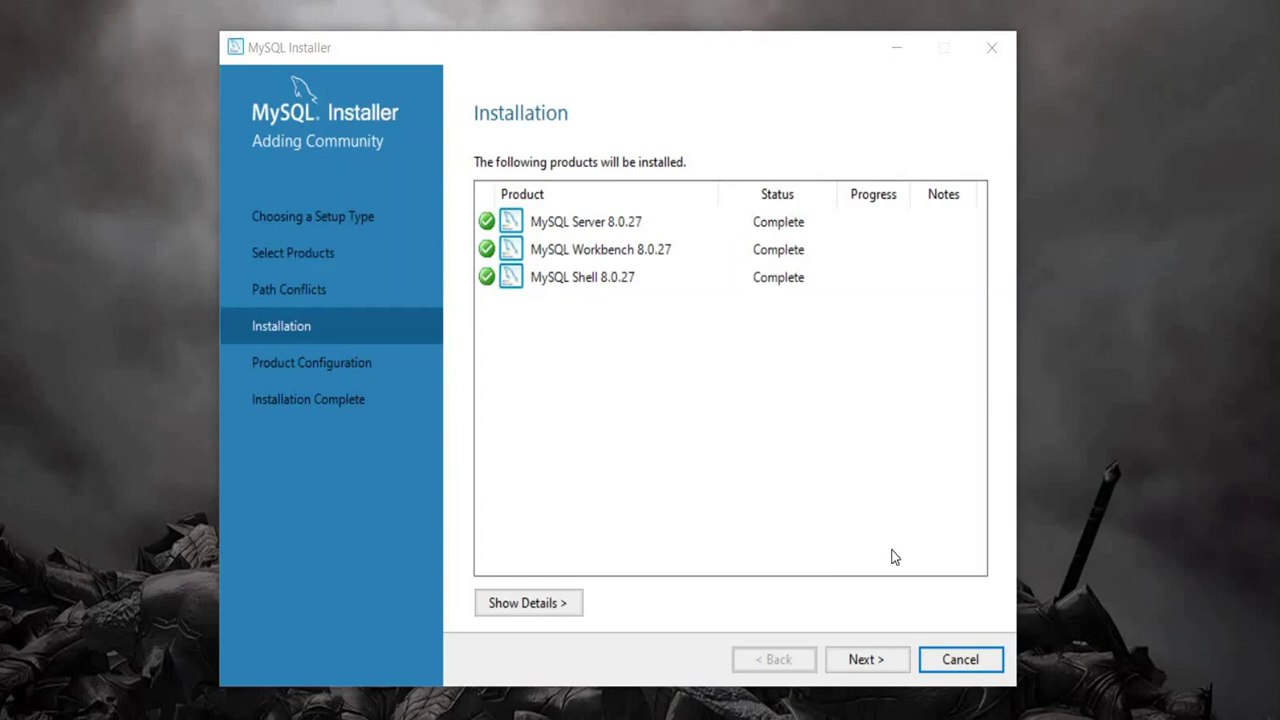
Step: Keep port 3306 networking and strong password authentication, advancing to Accounts and Roles
left_click(862, 657)
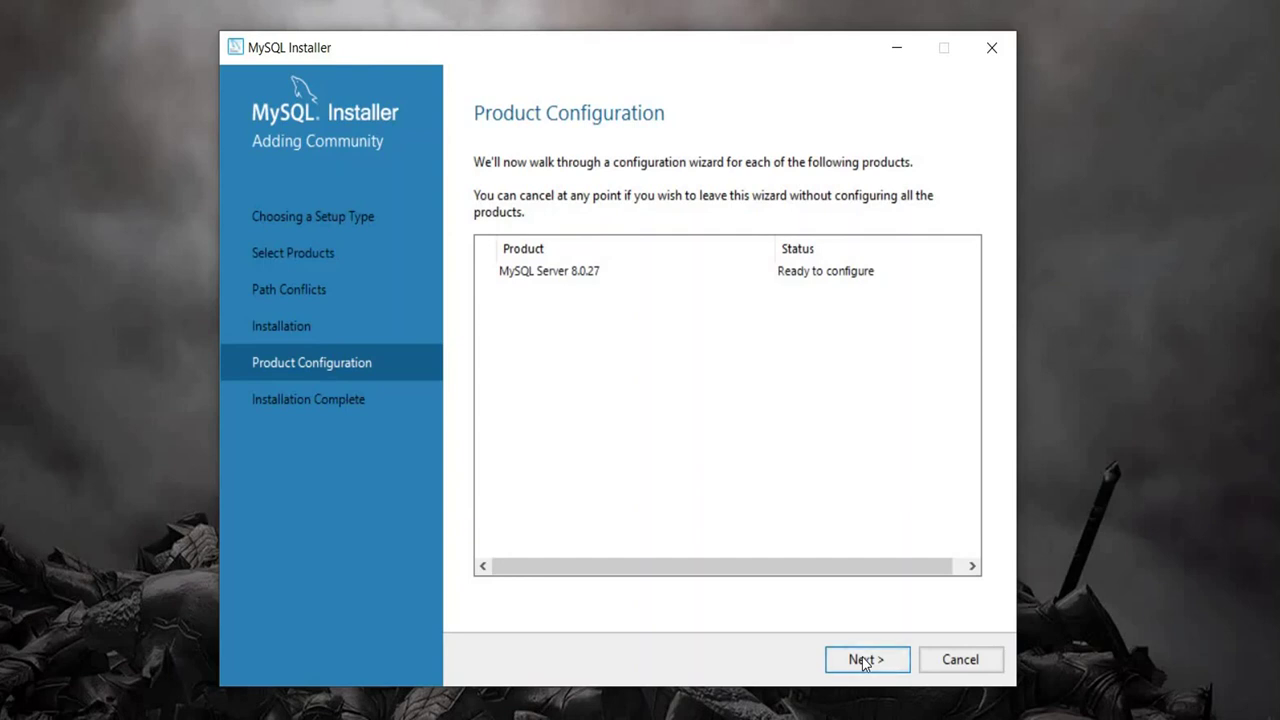
left_click(865, 660)
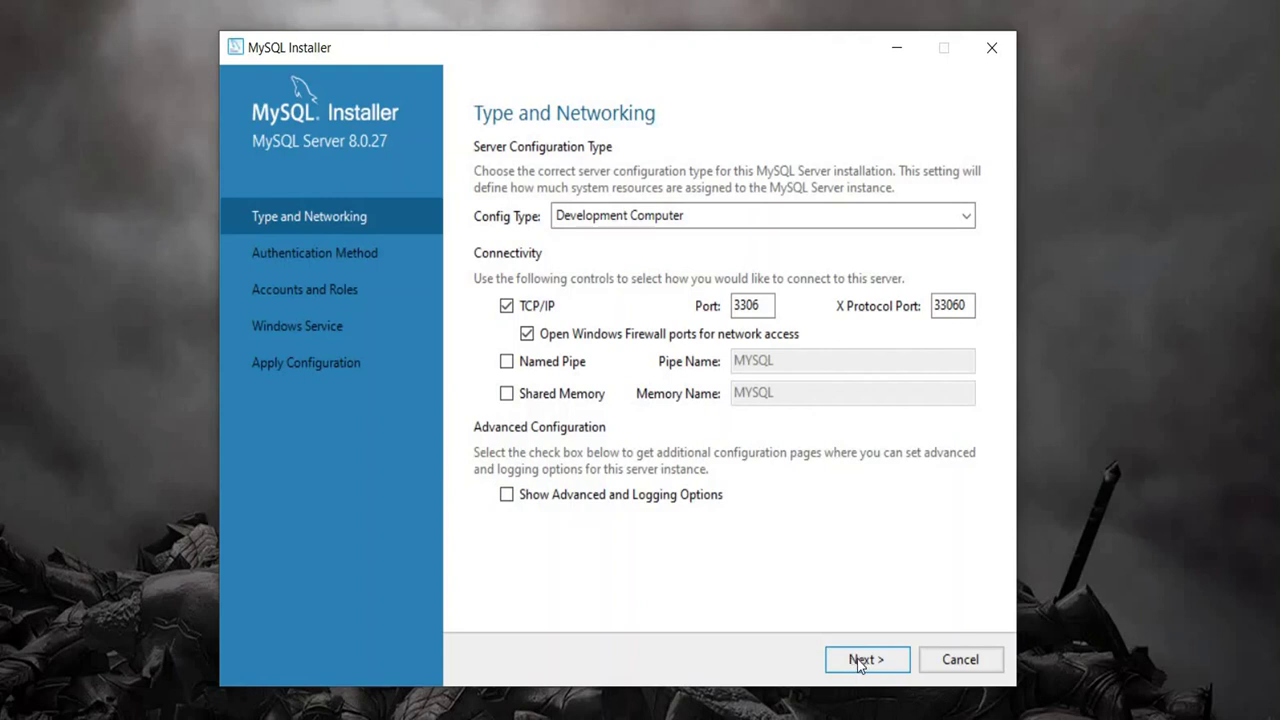
left_click(858, 660)
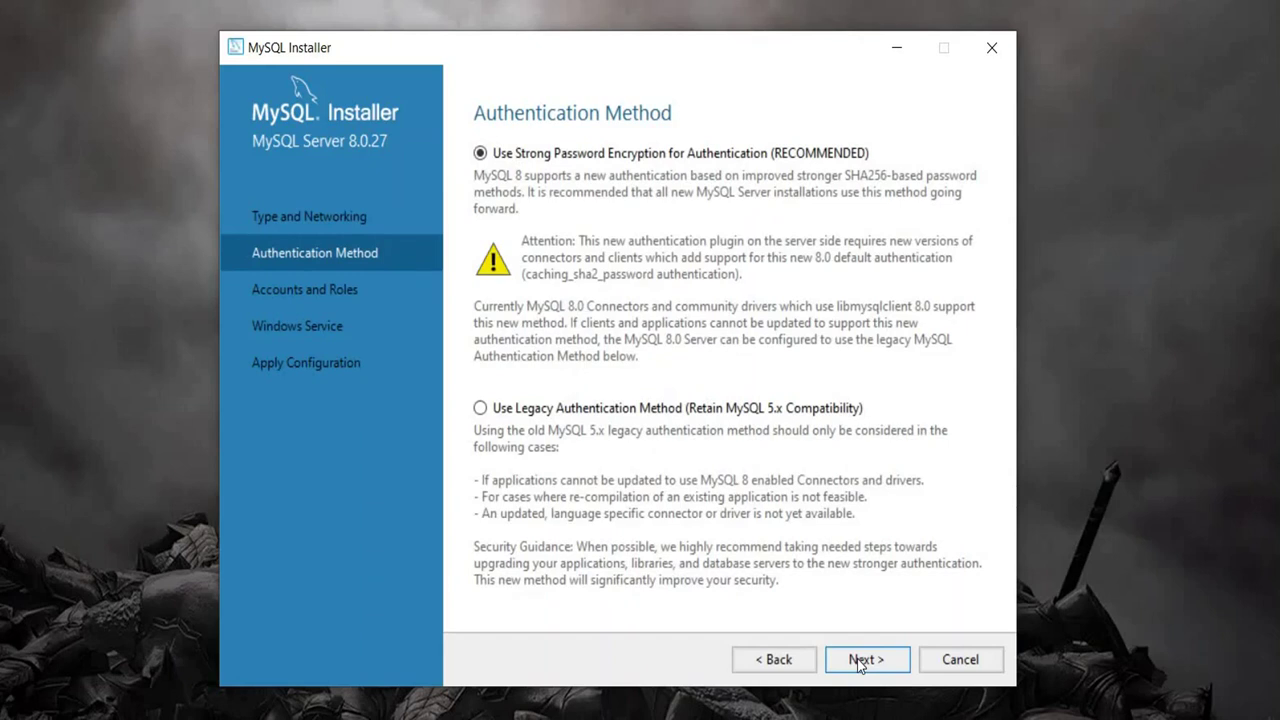
left_click(858, 660)
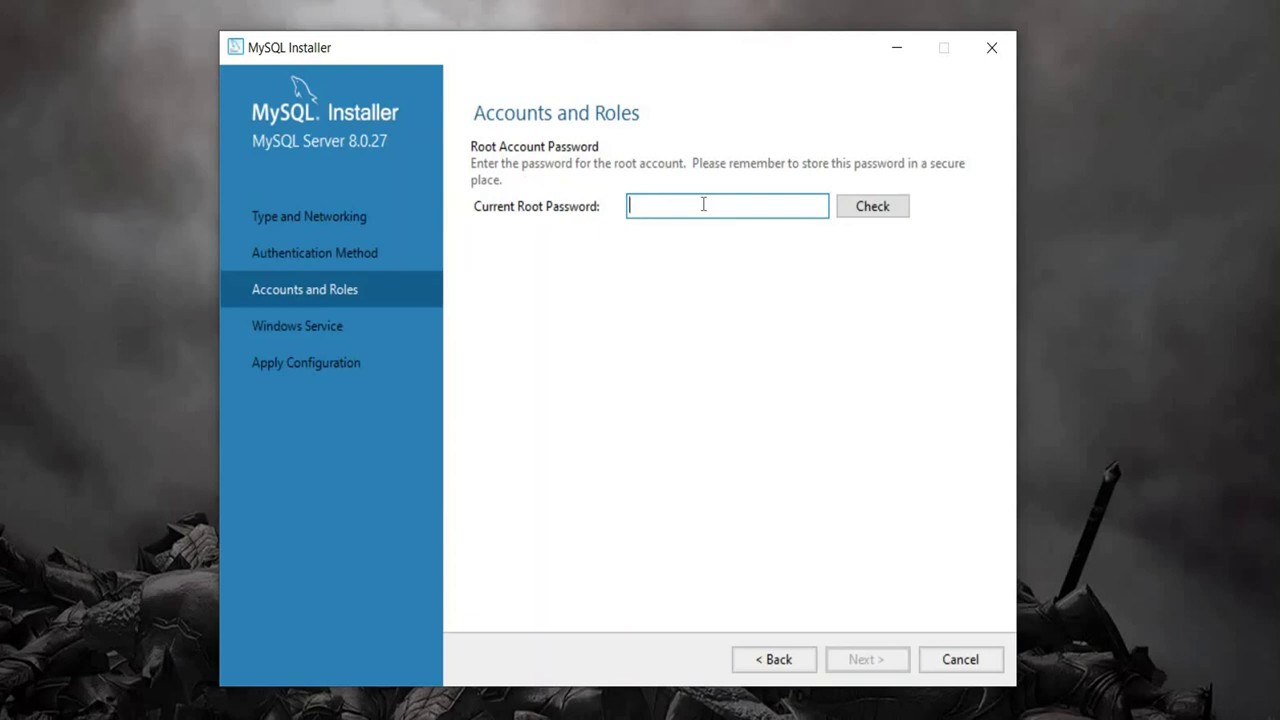
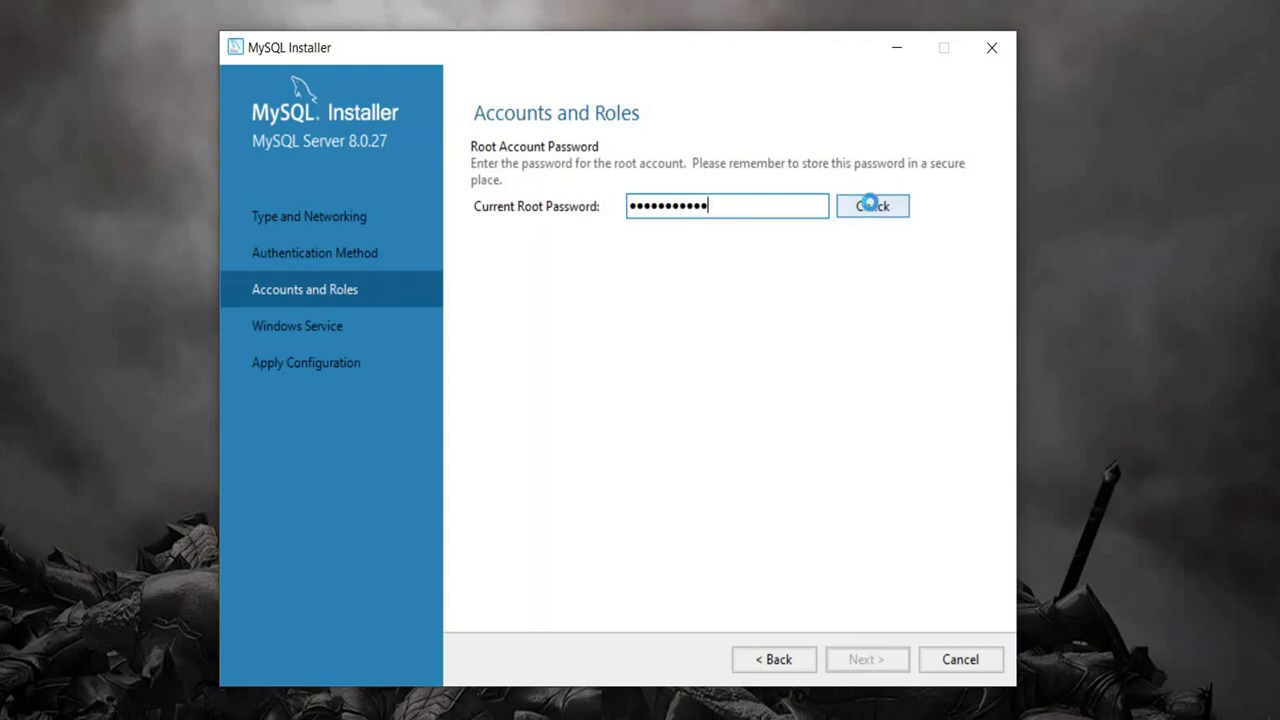
Step: Enter the current root password, check it until accepted, and continue to Windows Service
left_click(870, 206)
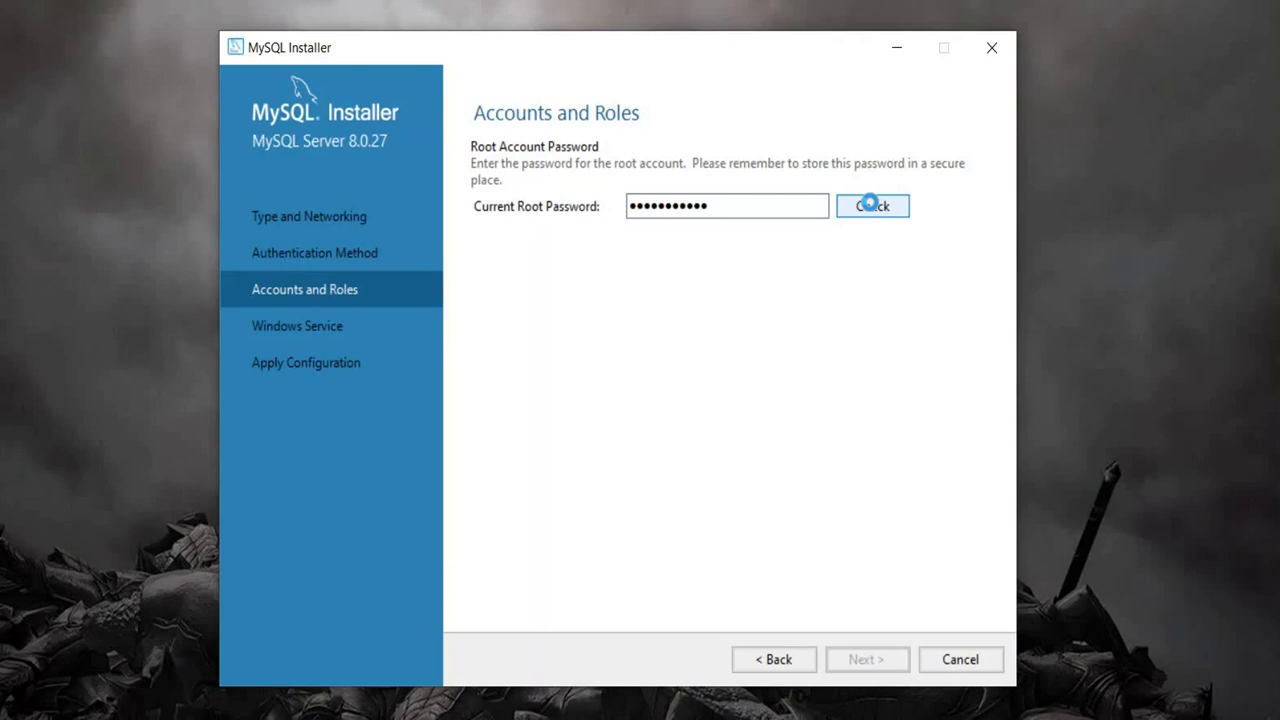
left_click(870, 203)
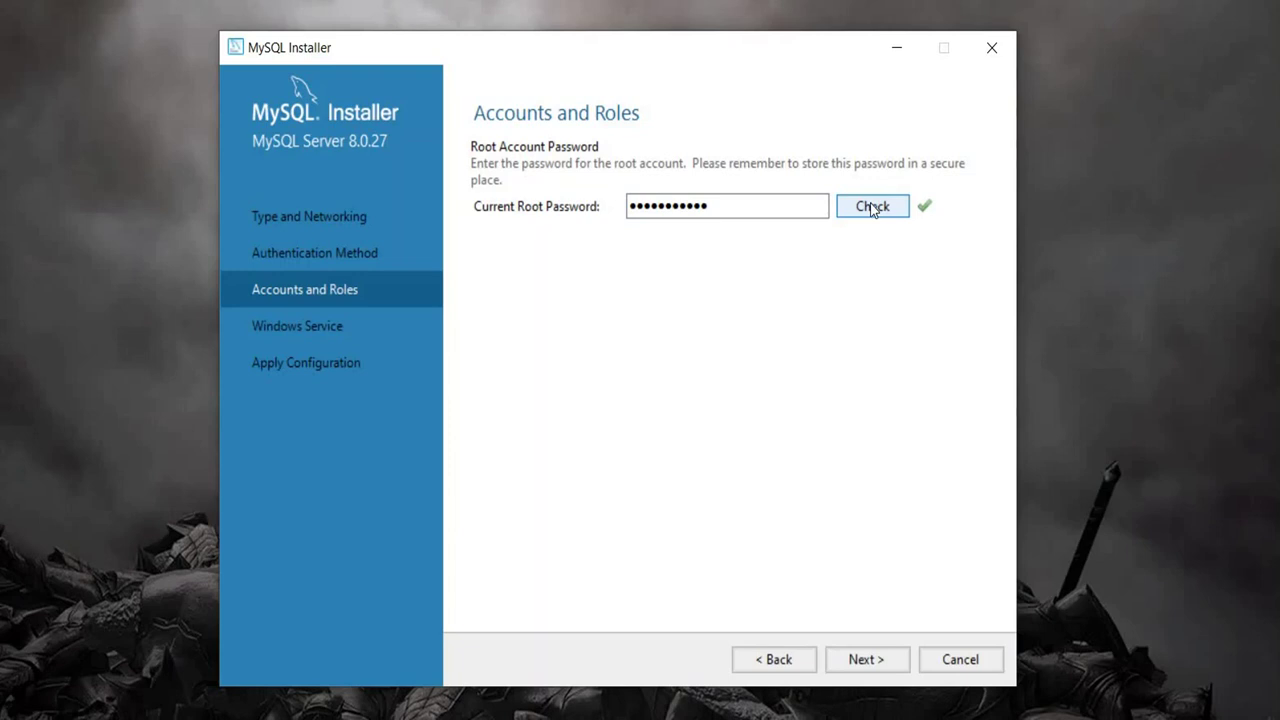
left_click(866, 662)
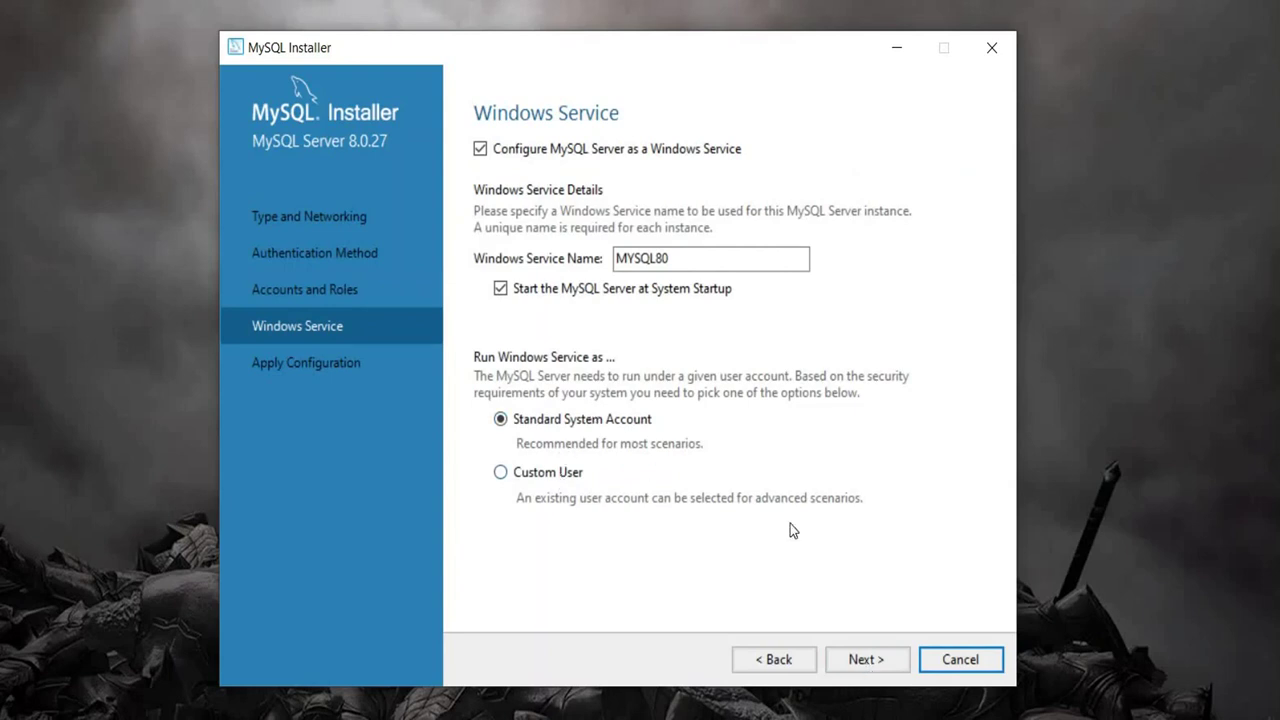
Step: Keep the MYSQL80 service defaults and execute the server configuration
left_click(888, 662)
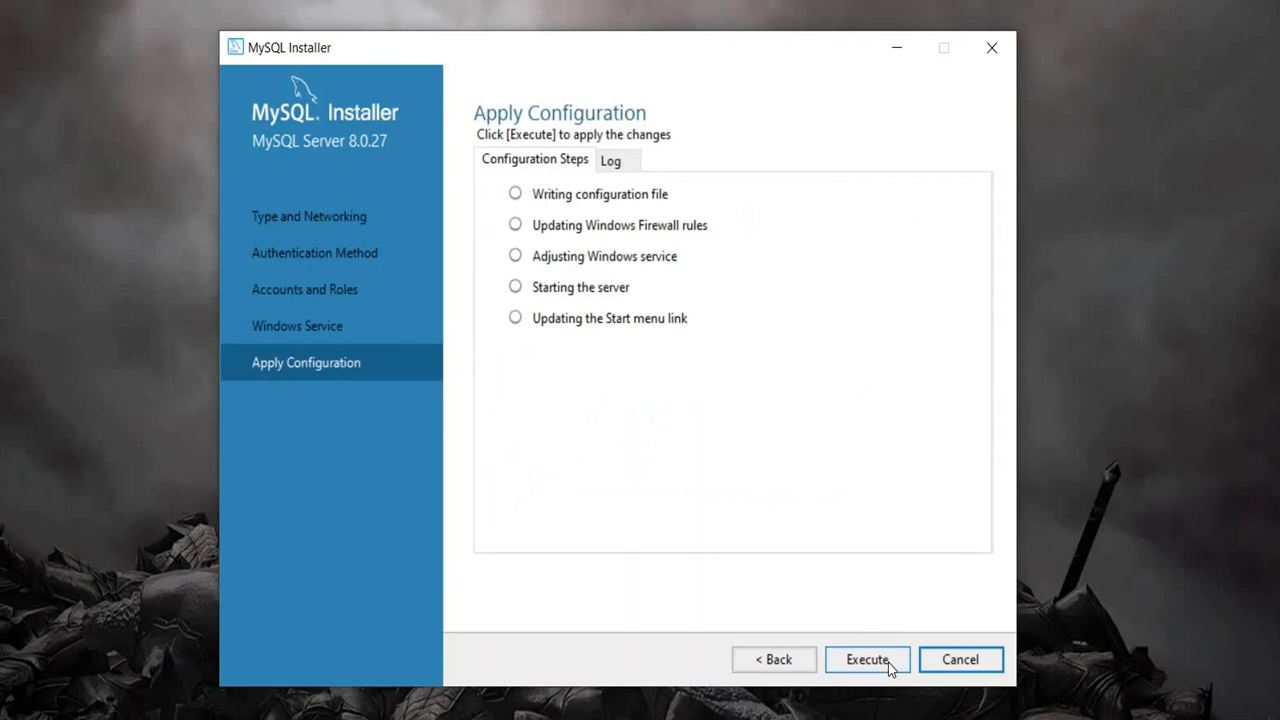
left_click(888, 662)
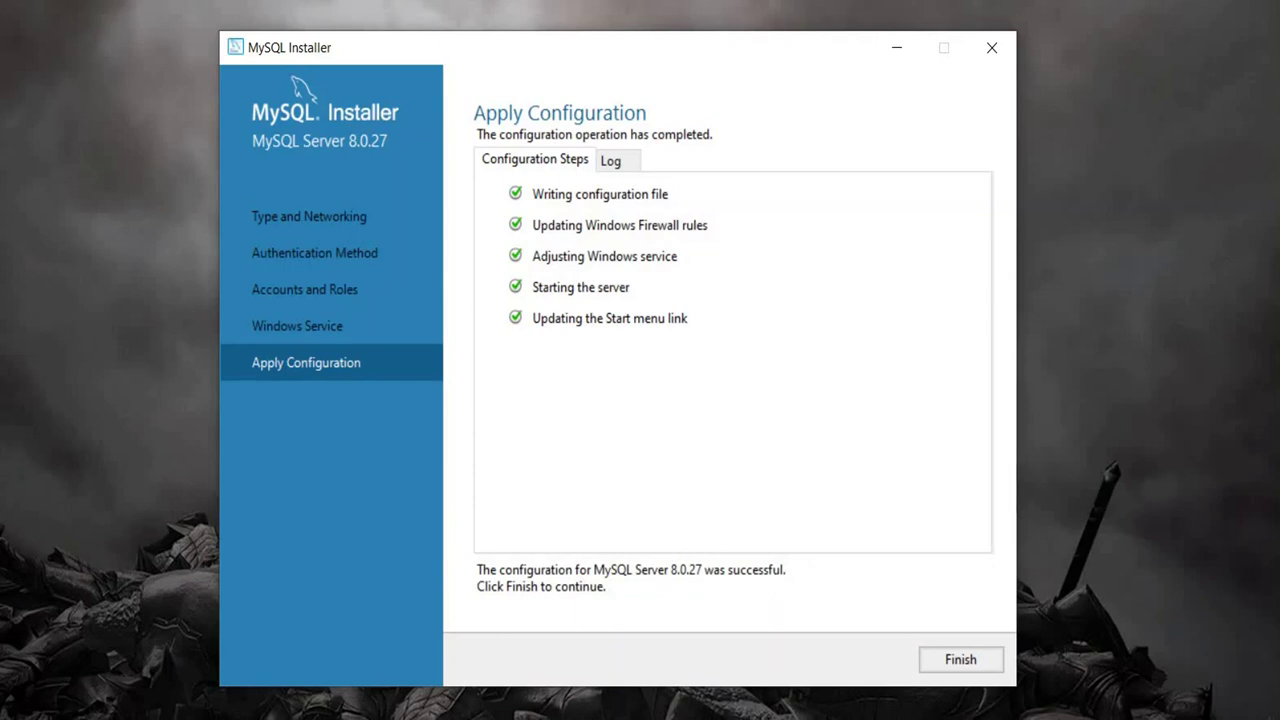
Step: Finish the installer with Workbench and Shell set to start after setup
left_click(960, 660)
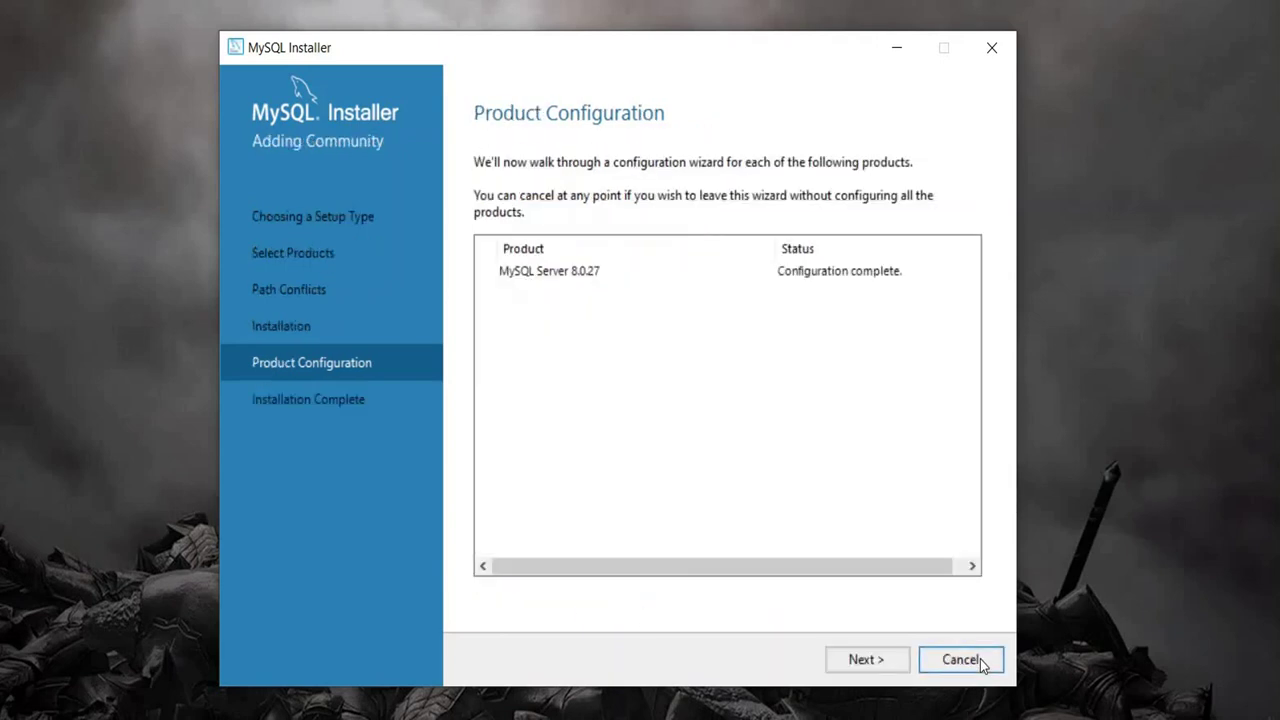
left_click(886, 659)
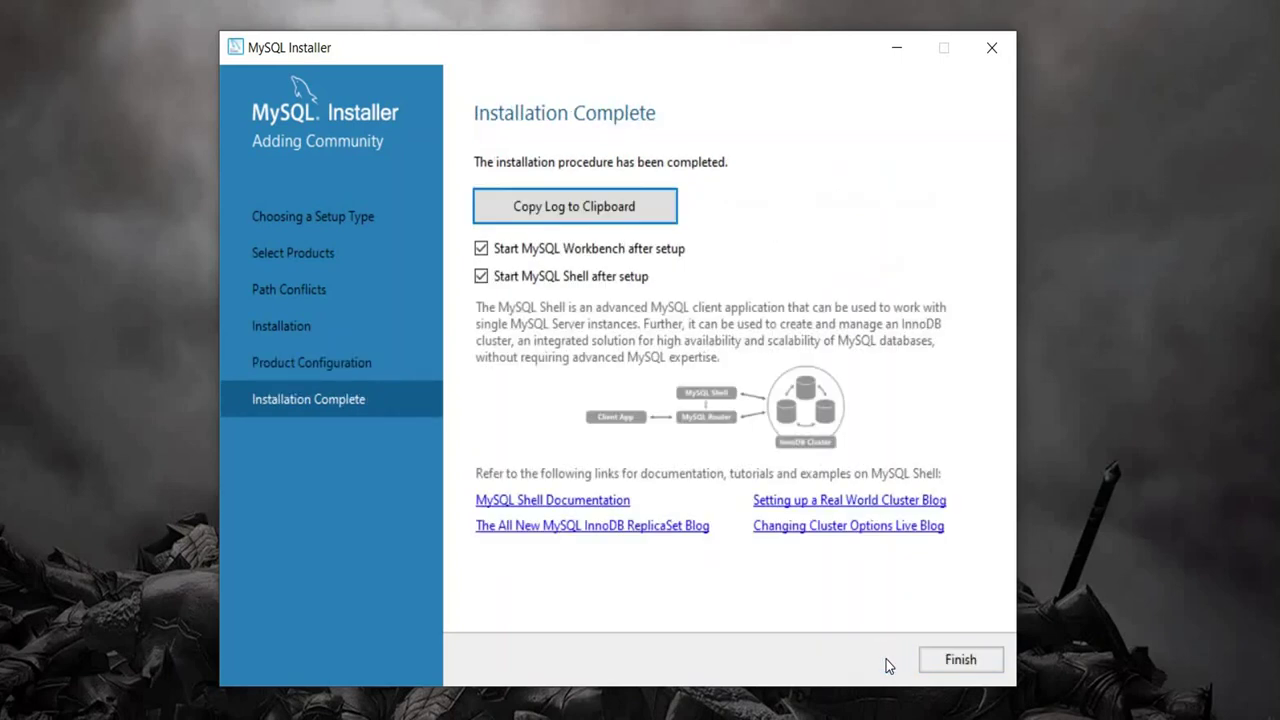
left_click(952, 672)
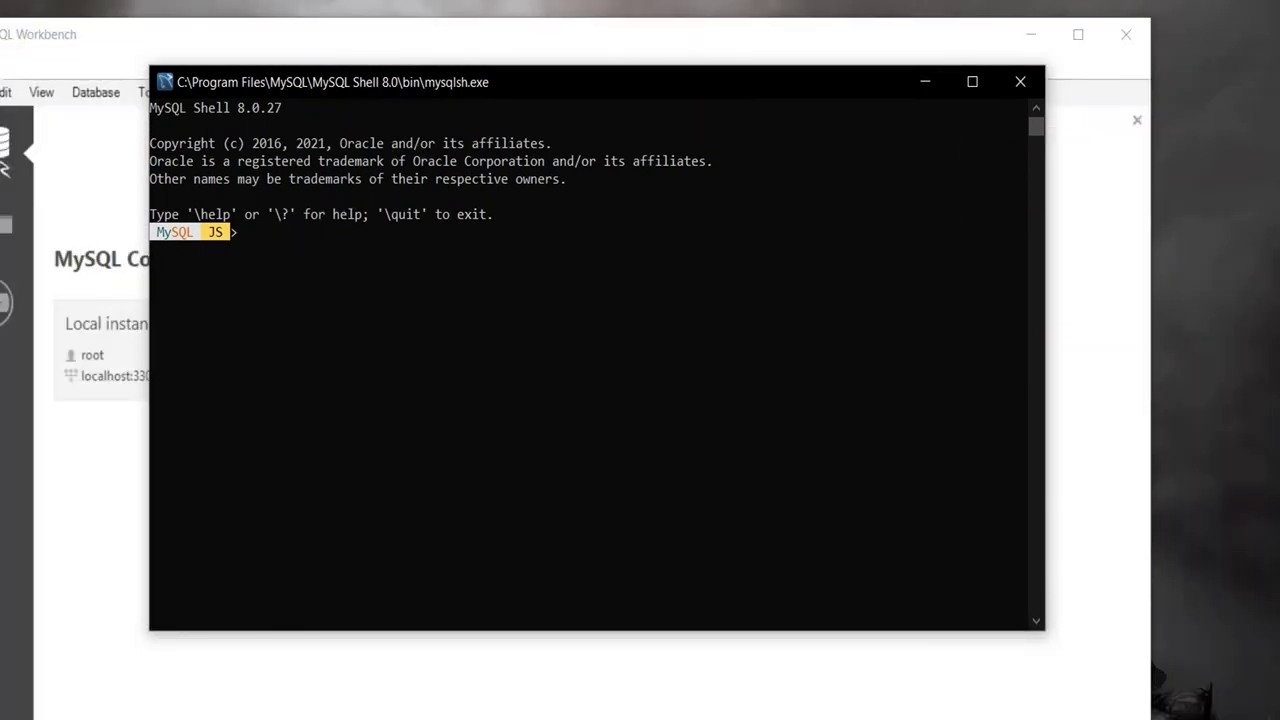
Step: Open the Local instance MySQL80 connection in Workbench and log in with the root password
left_click(846, 46)
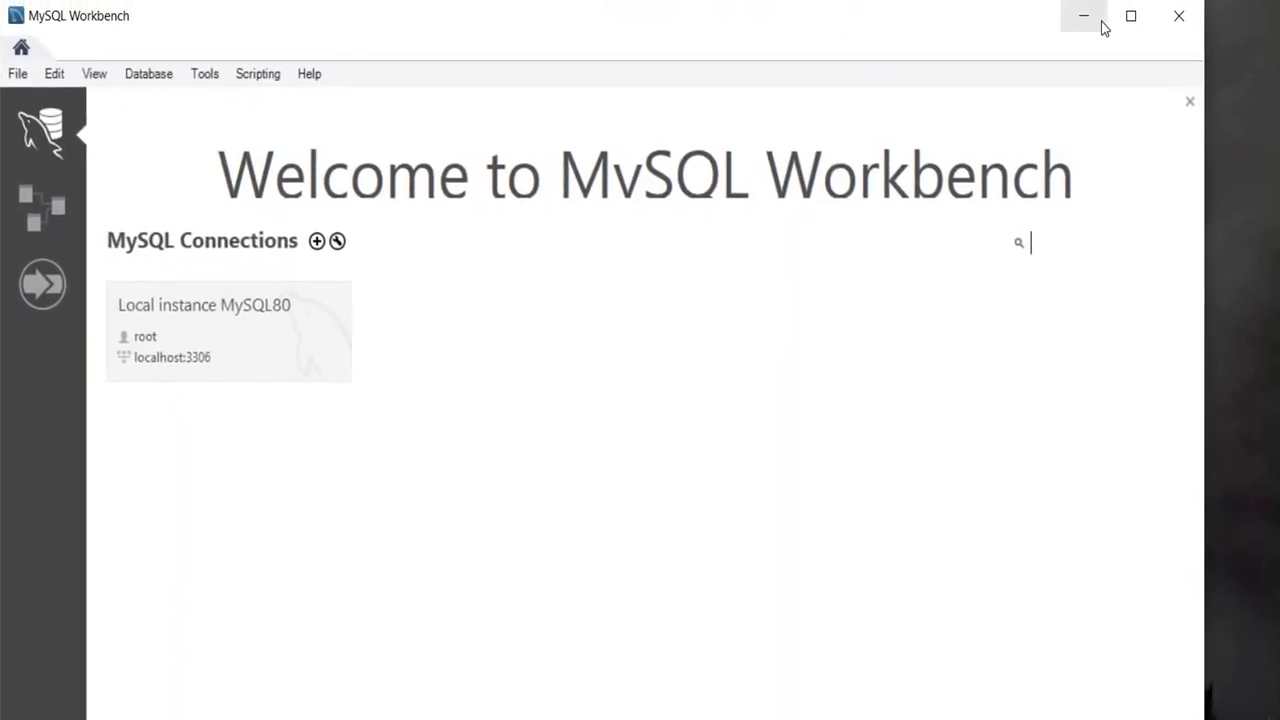
left_click(192, 337)
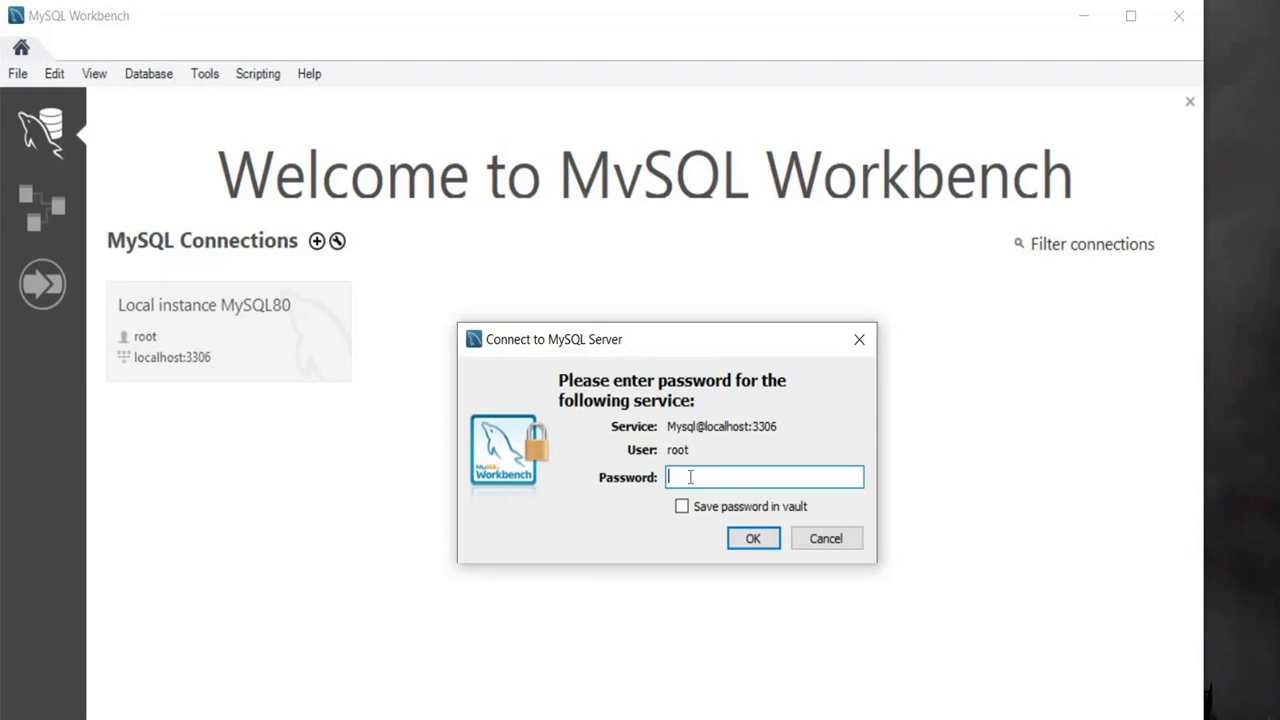
type("**********")
key("Return")
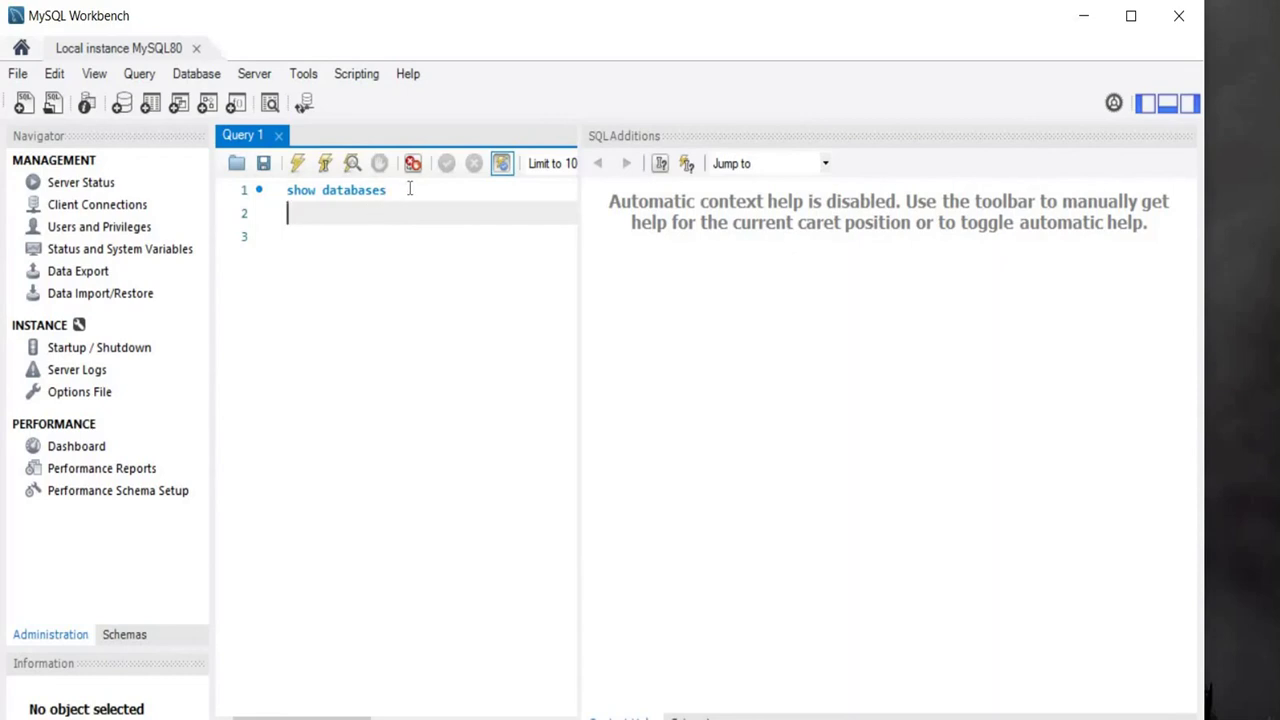
Step: Replace the Query 1 text with 'show databases' and execute it against the local server
left_click(409, 189)
key("BackSpace")
key("BackSpace")
key("BackSpace")
key("BackSpace")
key("BackSpace")
key("BackSpace")
key("BackSpace")
key("BackSpace")
key("BackSpace")
key("BackSpace")
key("BackSpace")
key("BackSpace")
key("BackSpace")
key("BackSpace")
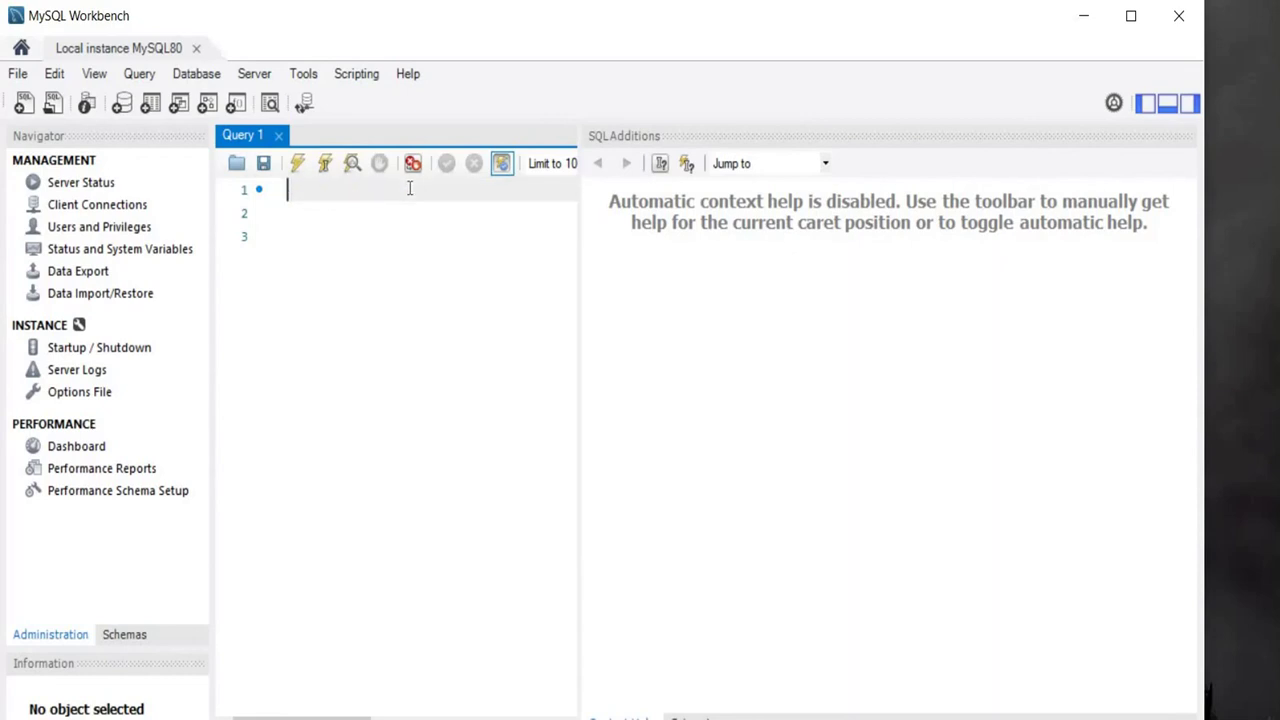
type("show")
type("data")
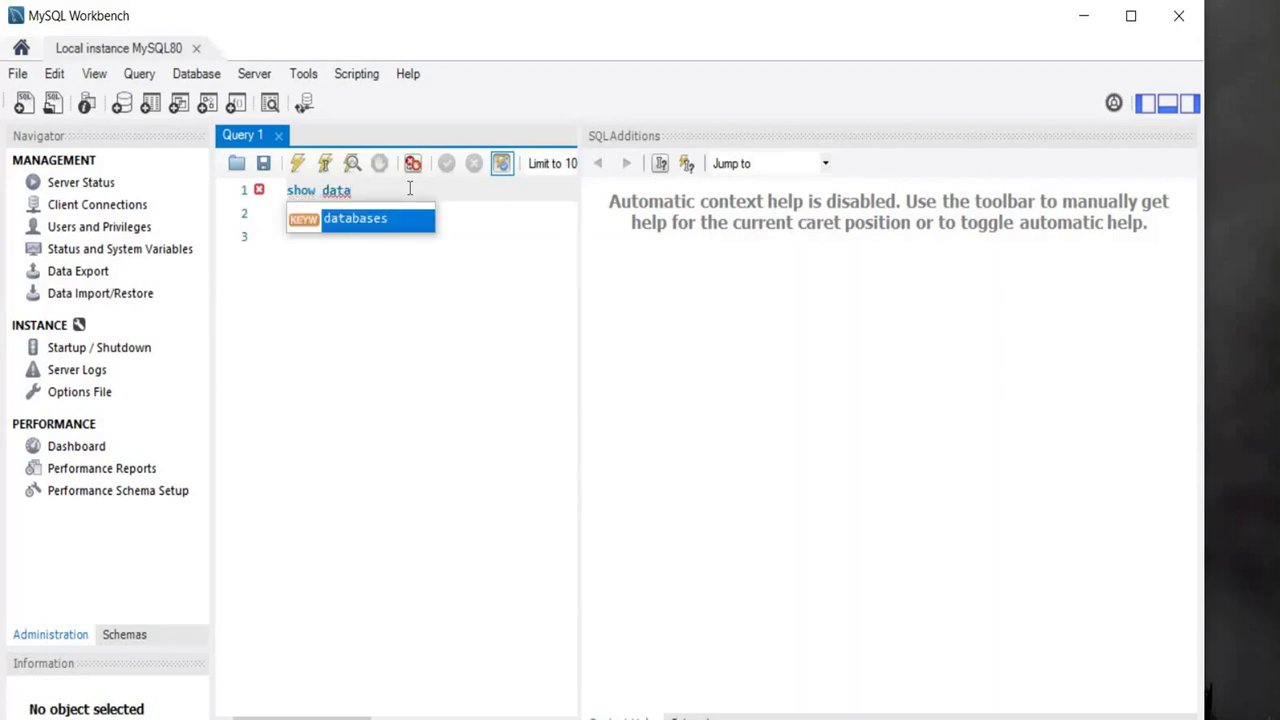
key("Return")
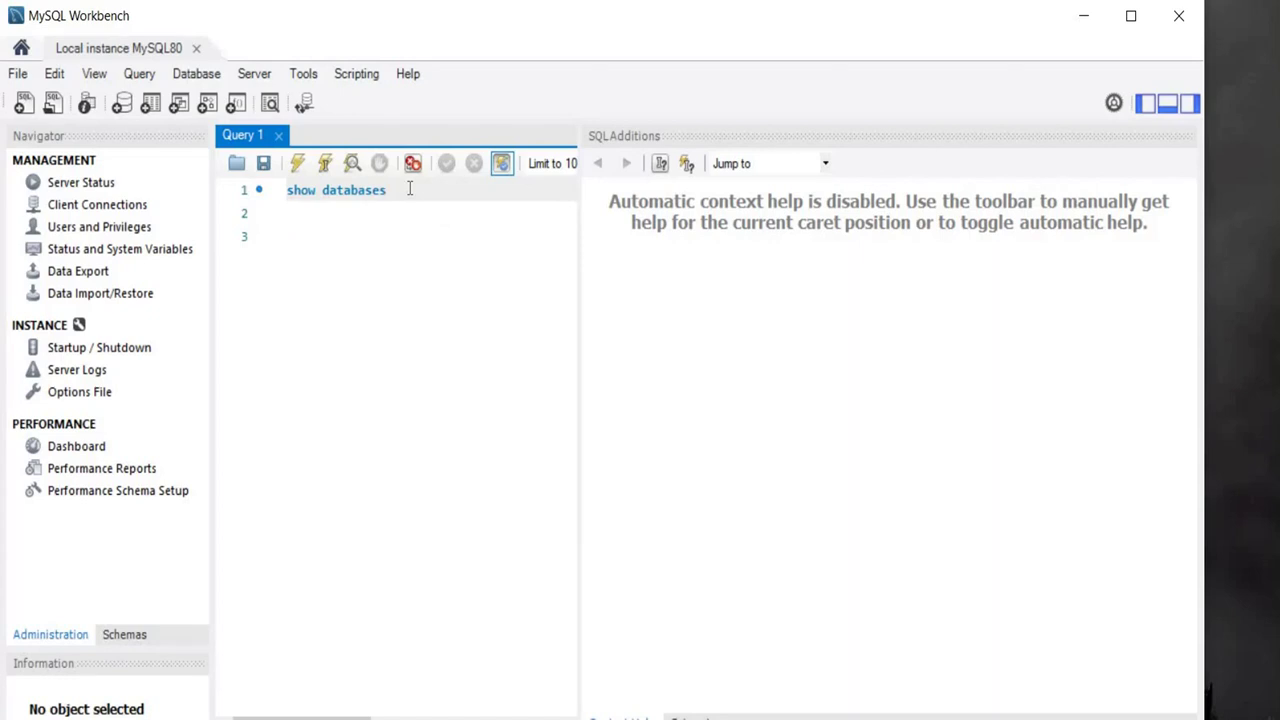
key("Return")
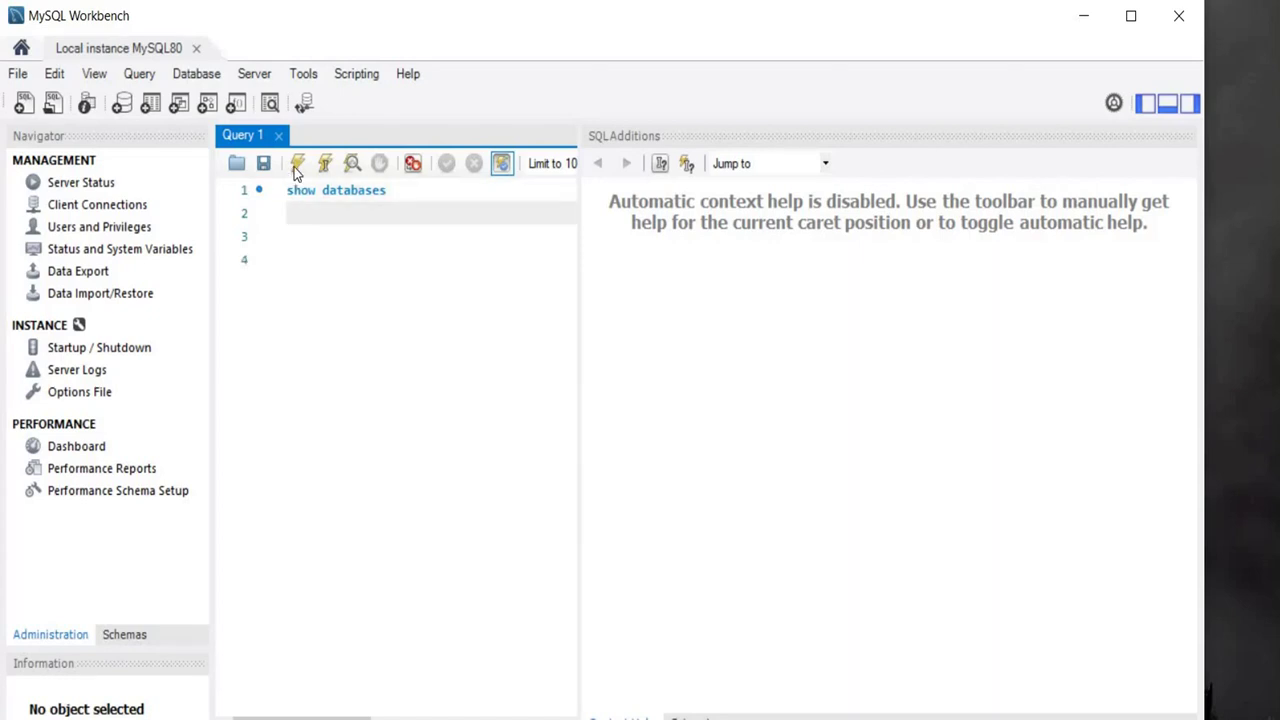
left_click(296, 164)
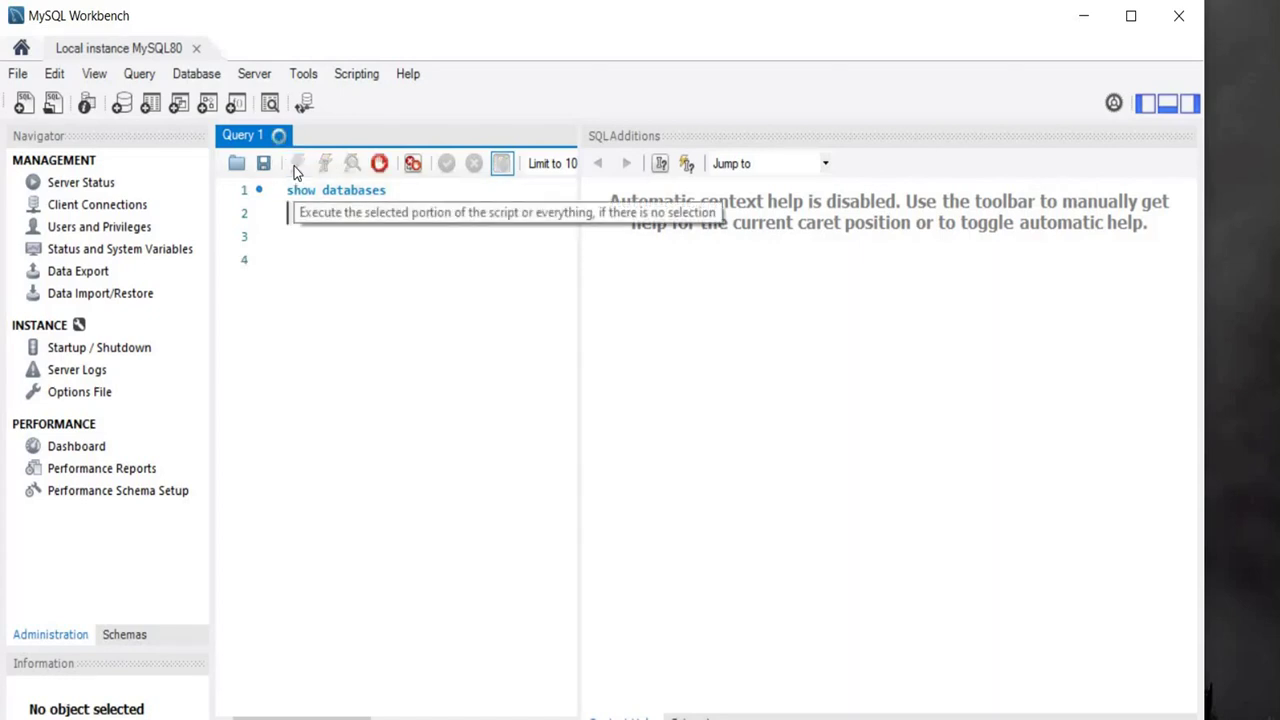